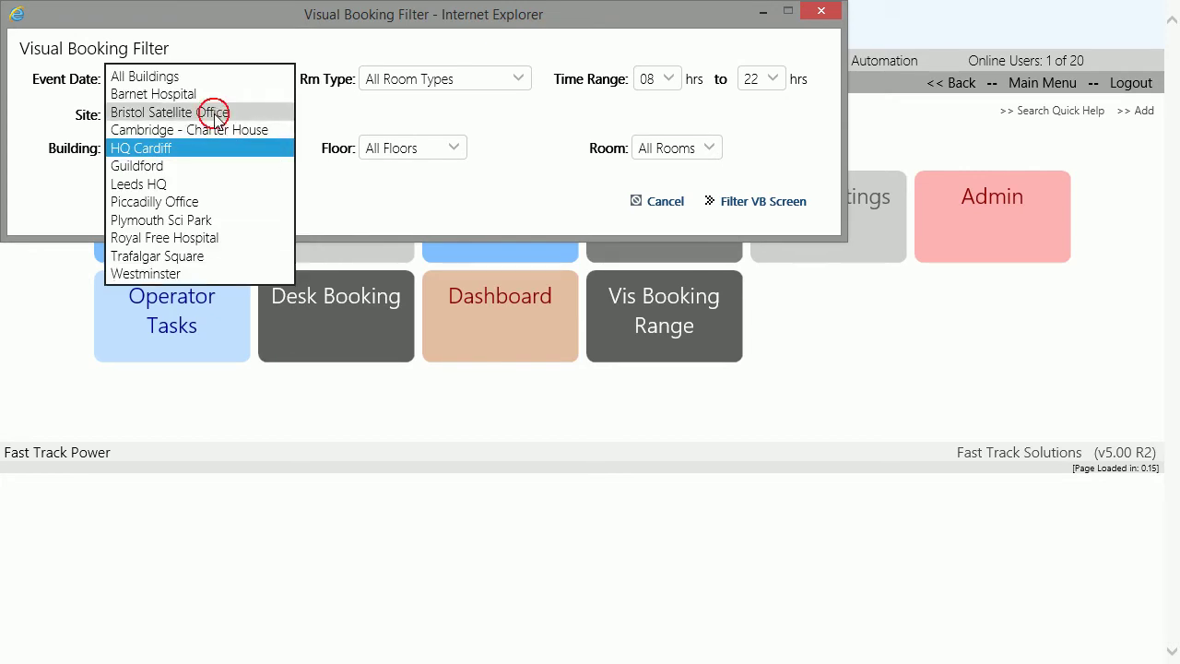
- Filter the visual booking screen to the Bristol Satellite Office building and look over its room and desk bookings
click(213, 112)
click(754, 205)
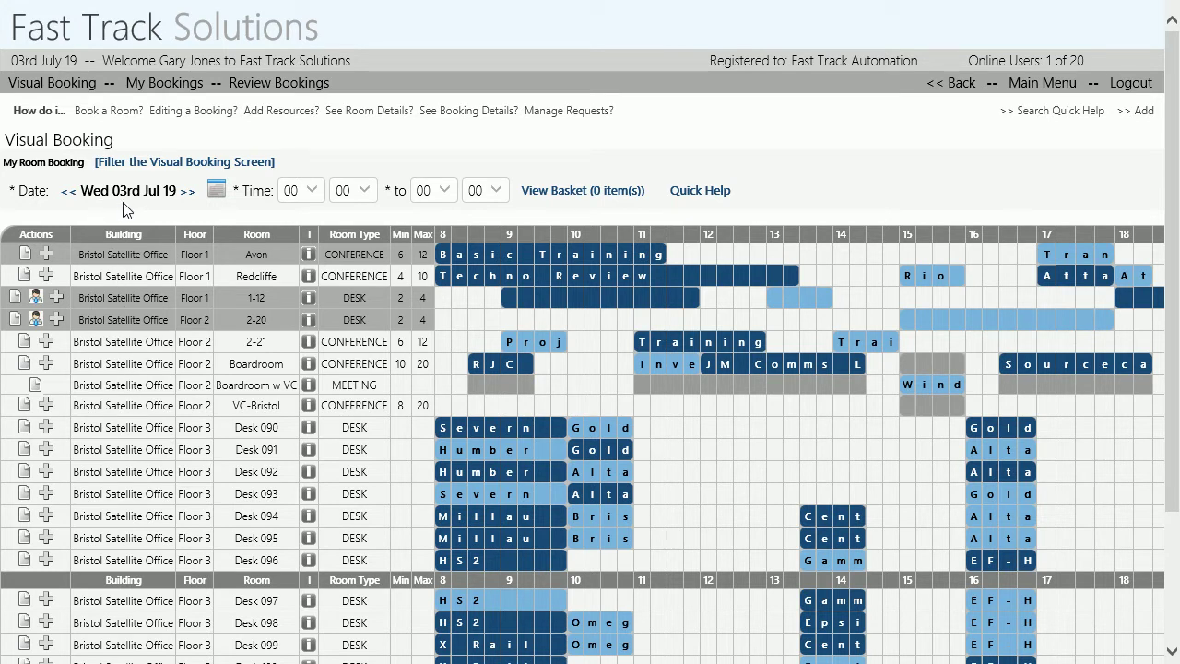
drag(1177, 441, 1148, 421)
- Return to the main menu and reopen the visual booking screen filtered to the HQ Cardiff building
click(1034, 84)
click(186, 224)
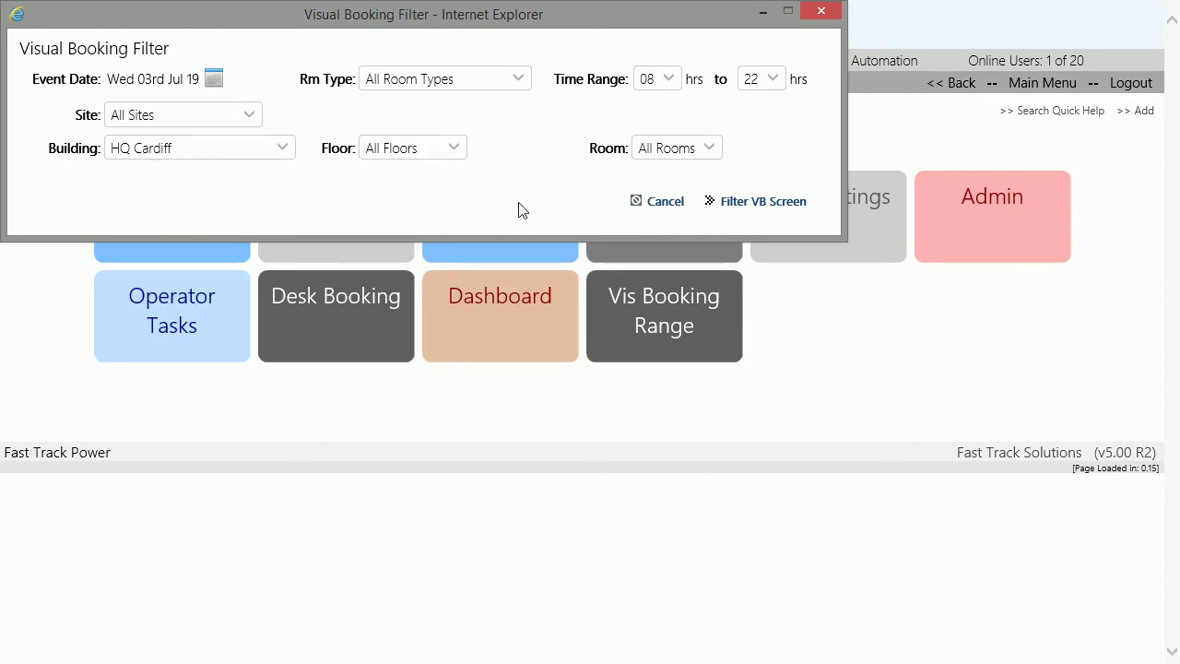
click(762, 203)
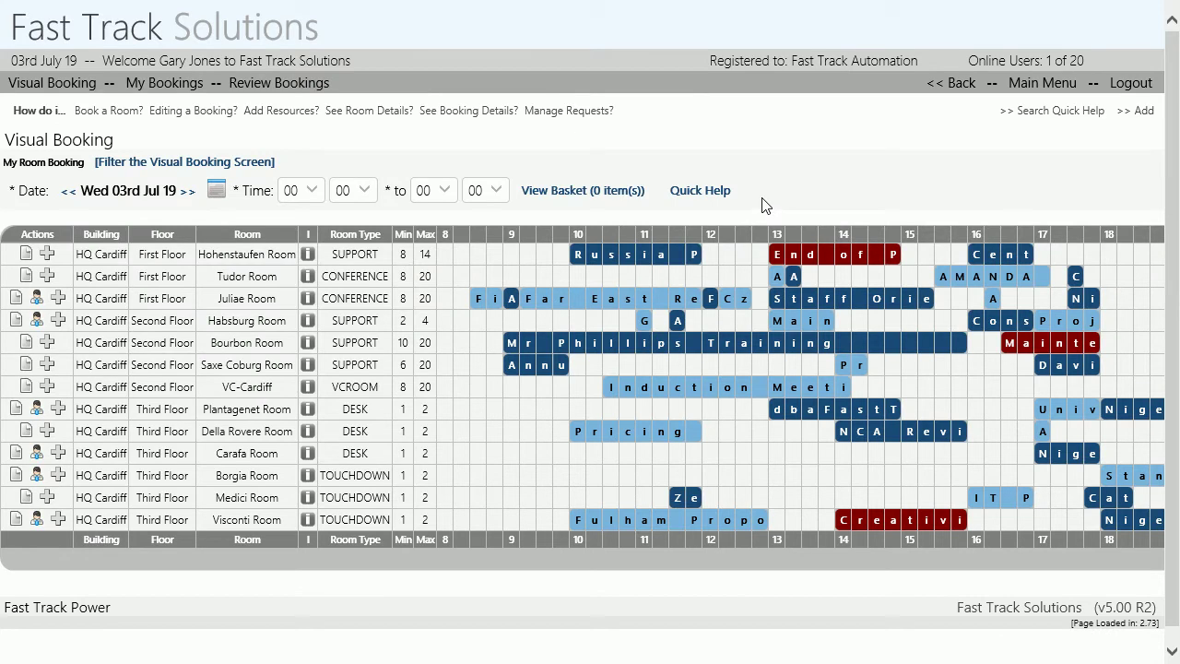
- Show the bookings for Thu 4 July 19 and preview the Hohenstaufen Room bookings' summaries
click(187, 194)
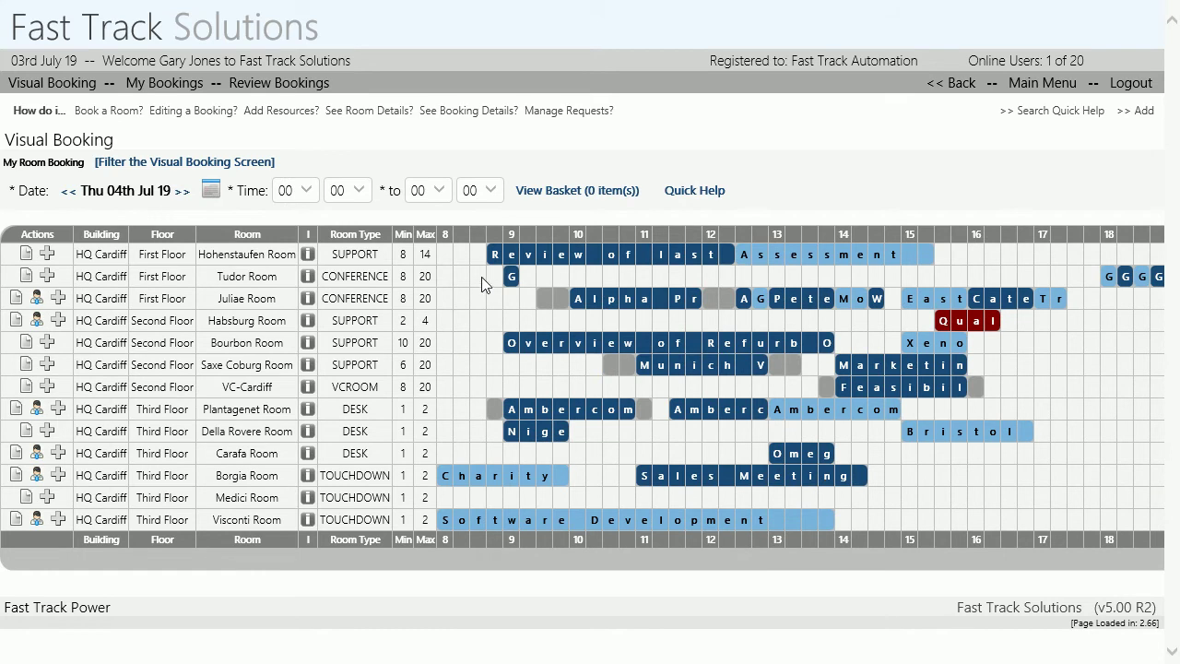
mouse_move(498, 261)
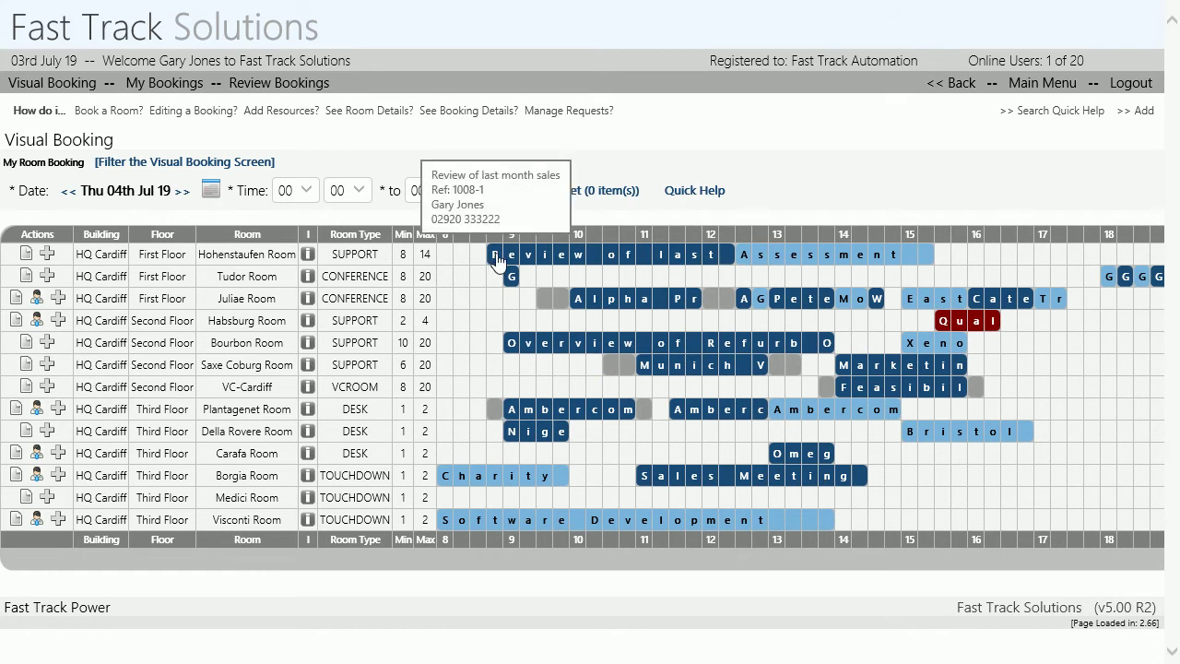
mouse_move(747, 262)
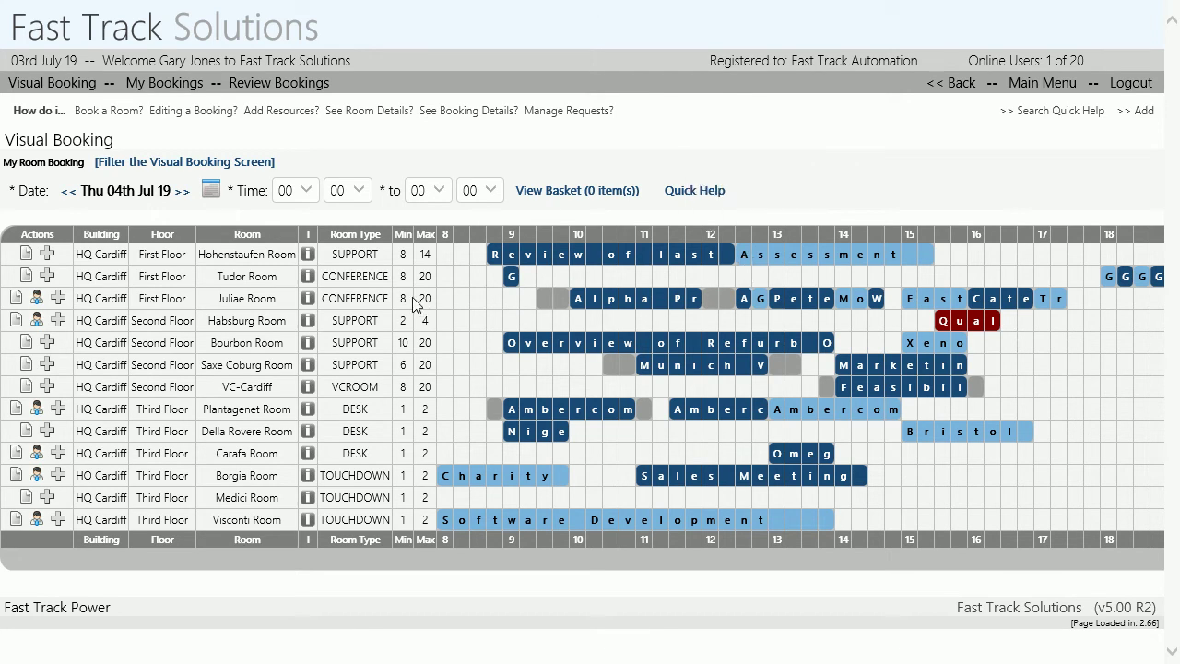
- View the Juliae Room's configuration details, look around its panoramic photo, and close the details
mouse_move(308, 308)
click(308, 301)
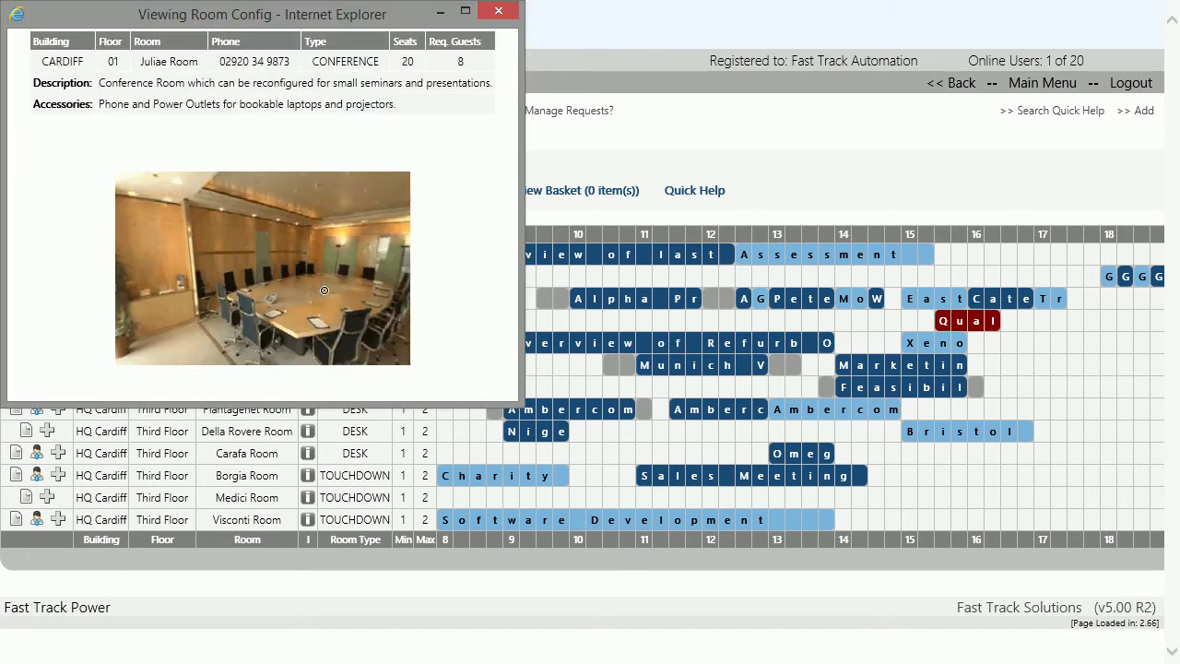
drag(349, 283, 312, 259)
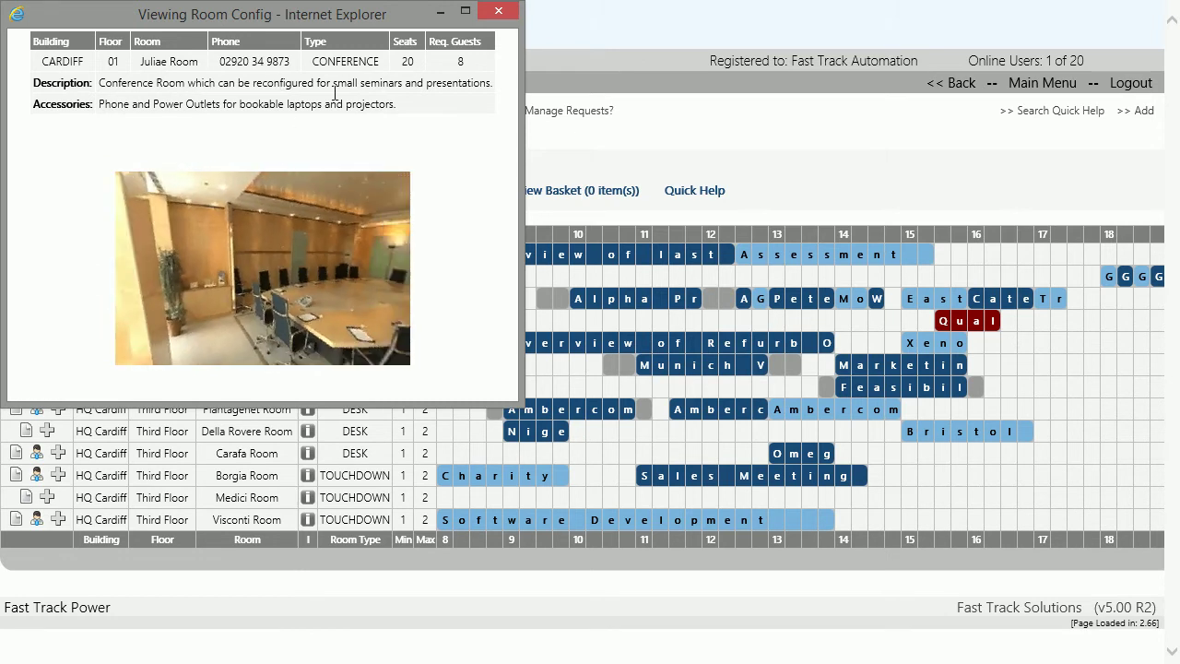
click(499, 11)
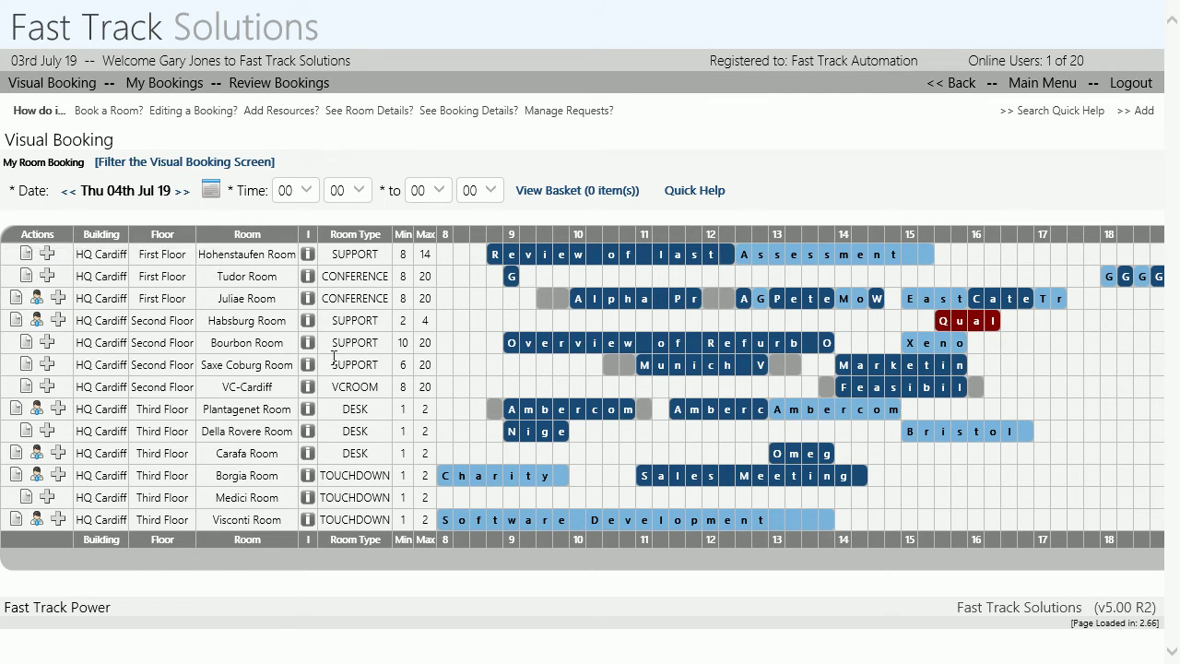
- Review the Overview of Refurb Options booking in the Bourbon Room through to its catering and attendee information, then close it
click(515, 350)
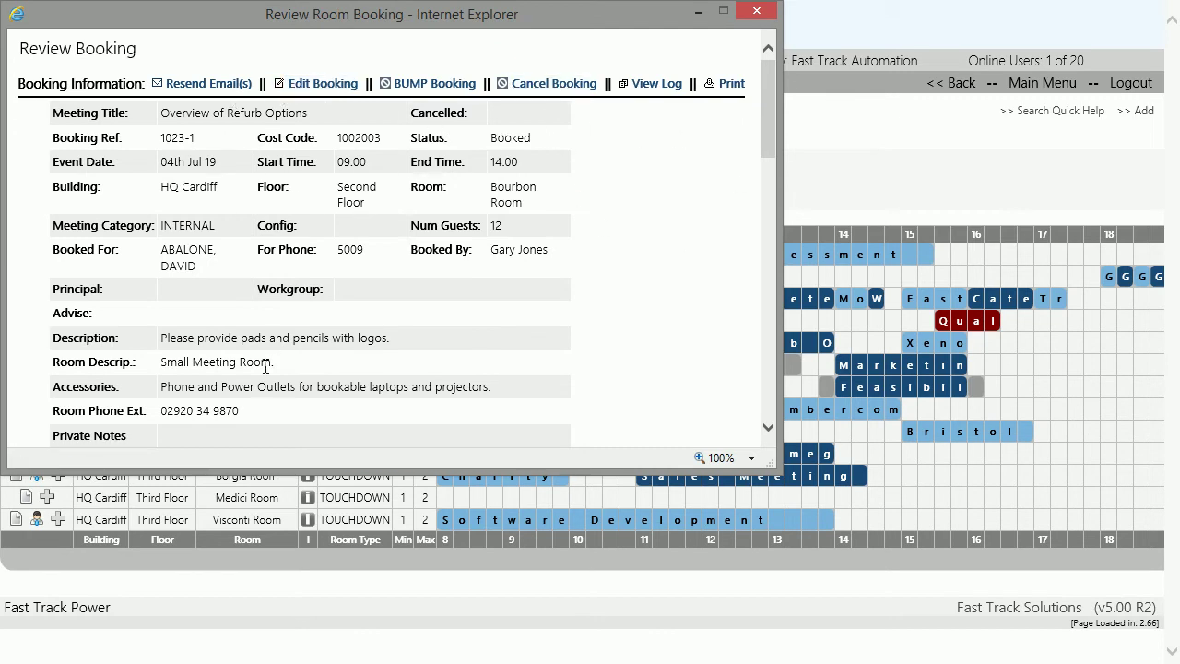
drag(771, 112, 757, 234)
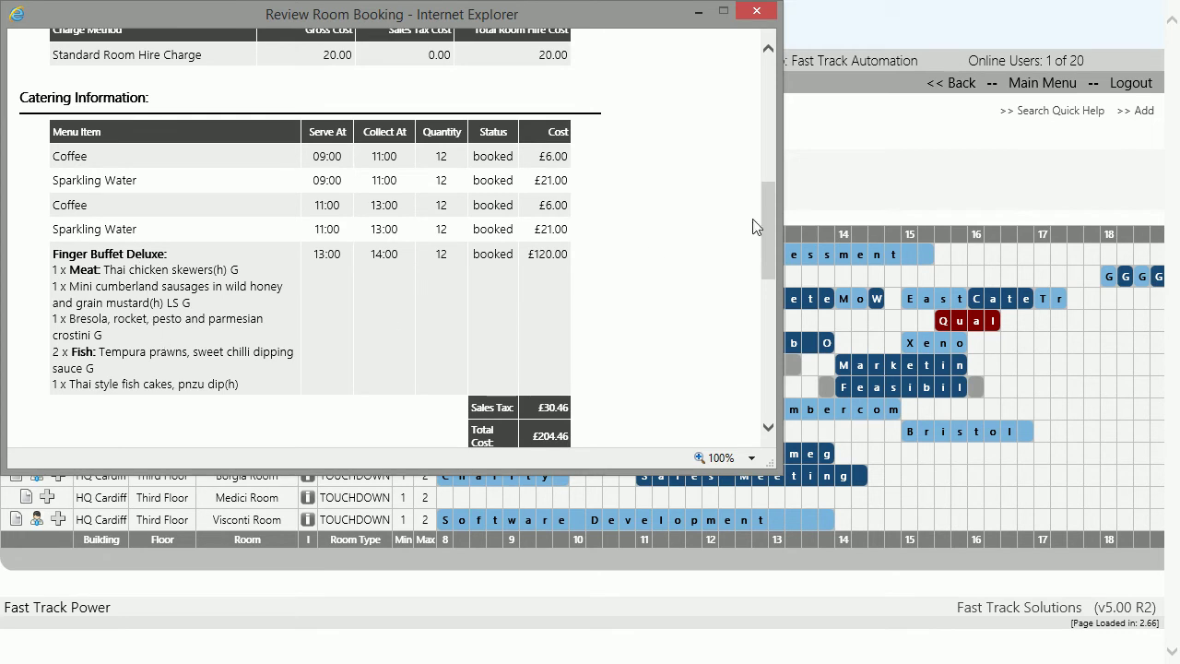
drag(774, 214, 746, 354)
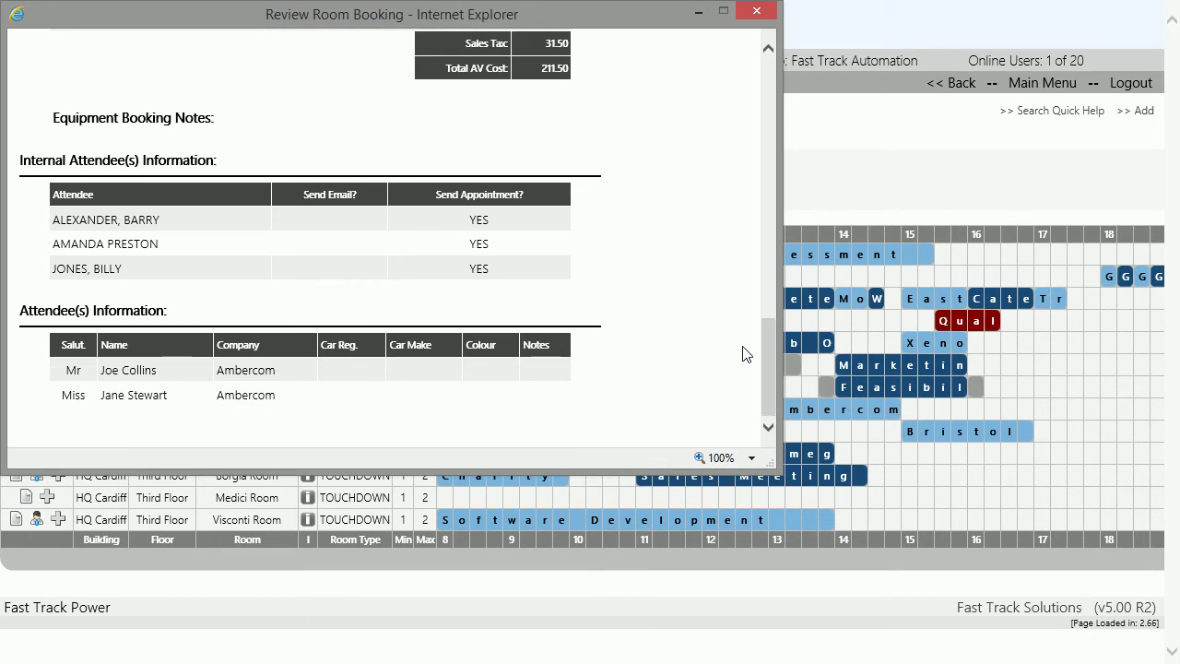
click(755, 14)
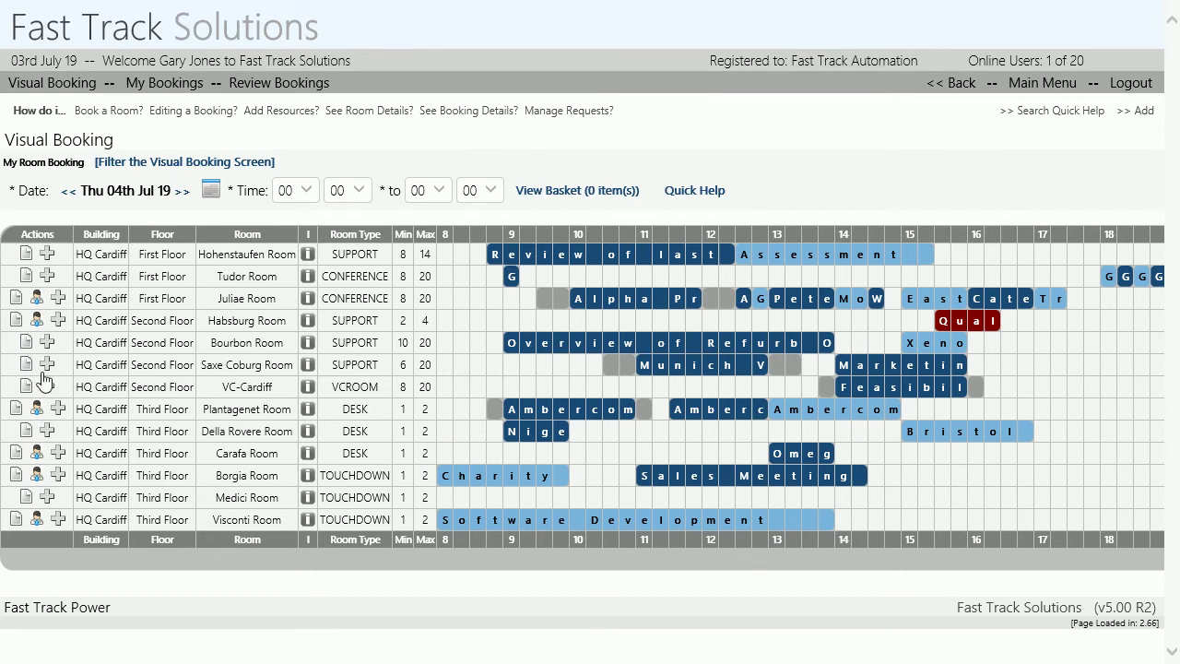
- Go back to Wed 3 July 19 and quick-book the Carafa Room desk from 15:00 to 16:00
click(67, 194)
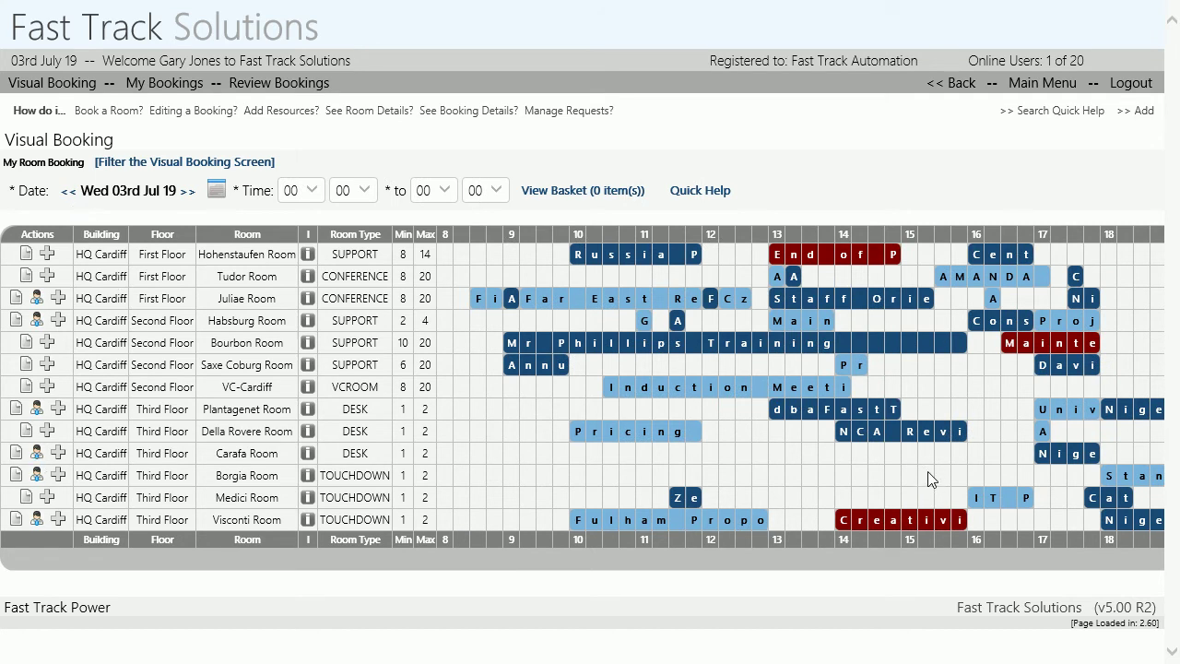
click(314, 191)
click(292, 458)
click(451, 195)
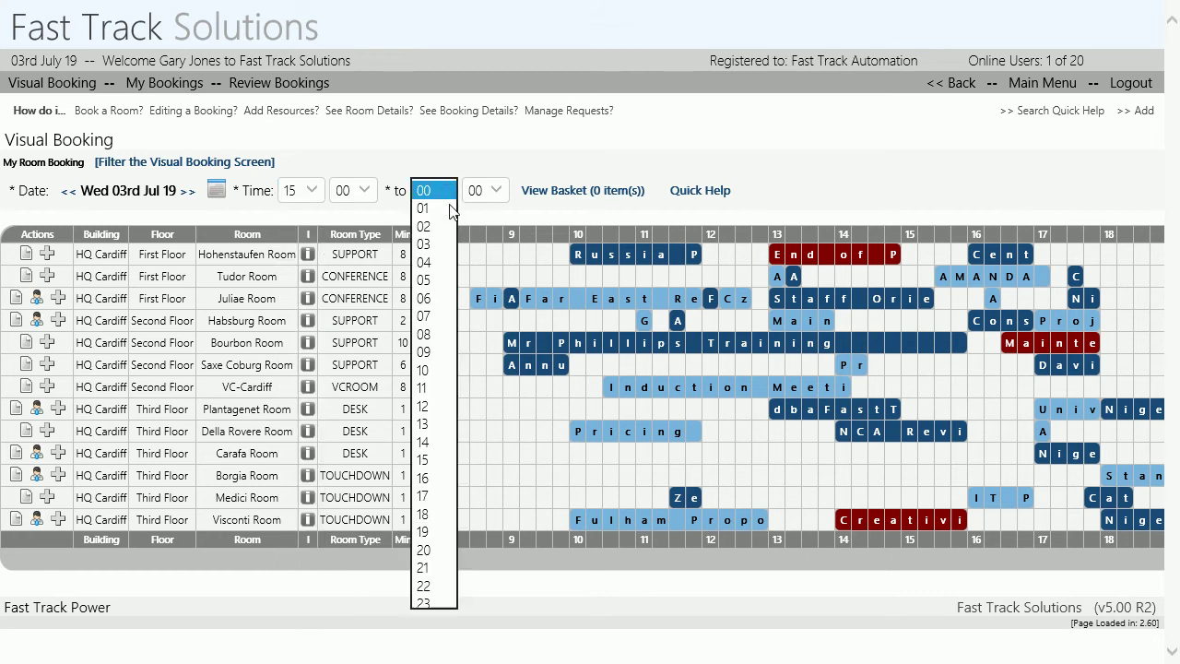
click(444, 481)
click(36, 455)
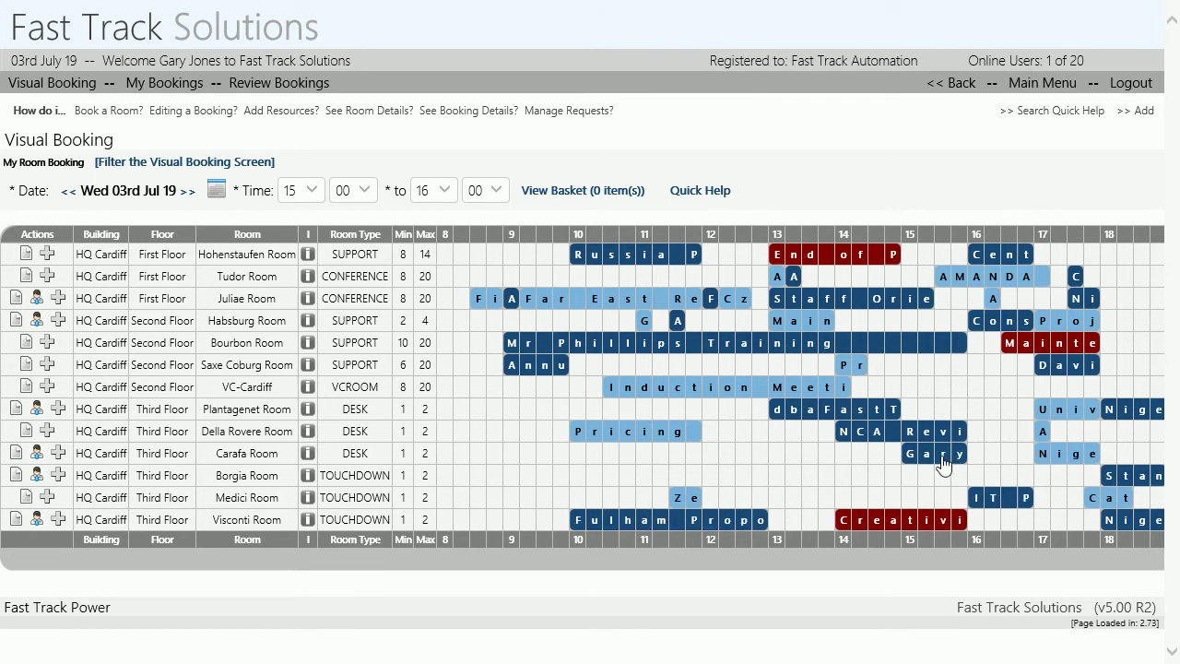
- Quick-book the Borgia Room and the Plantagenet Room for the same 15:00 to 16:00 slot
click(37, 475)
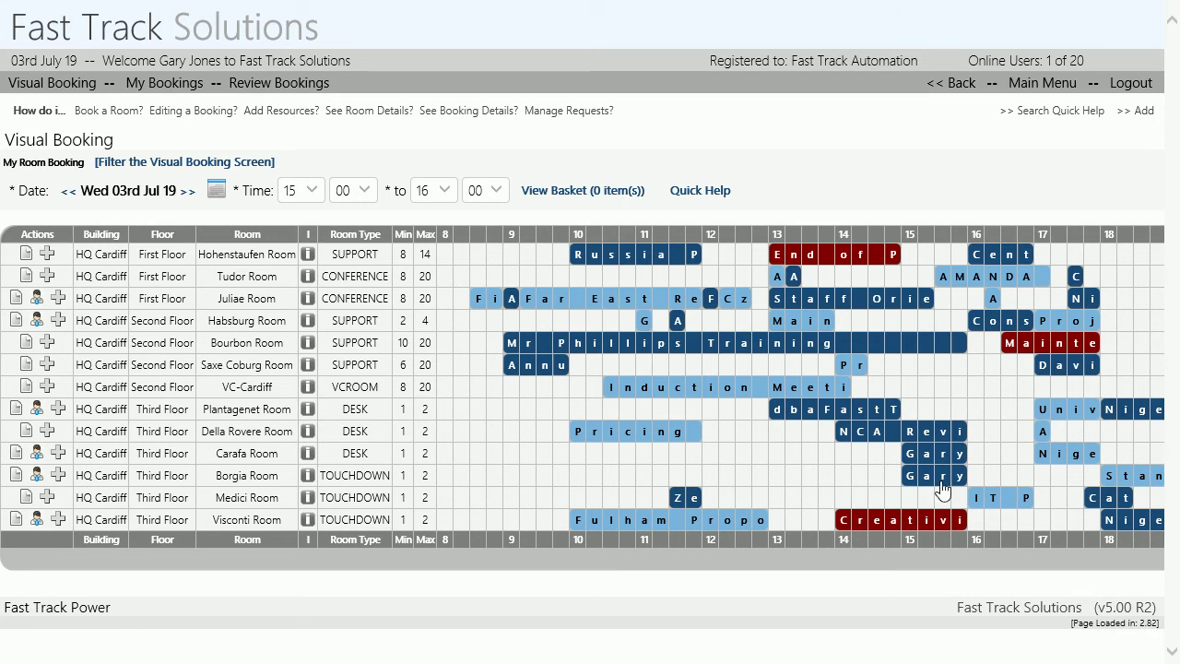
click(37, 412)
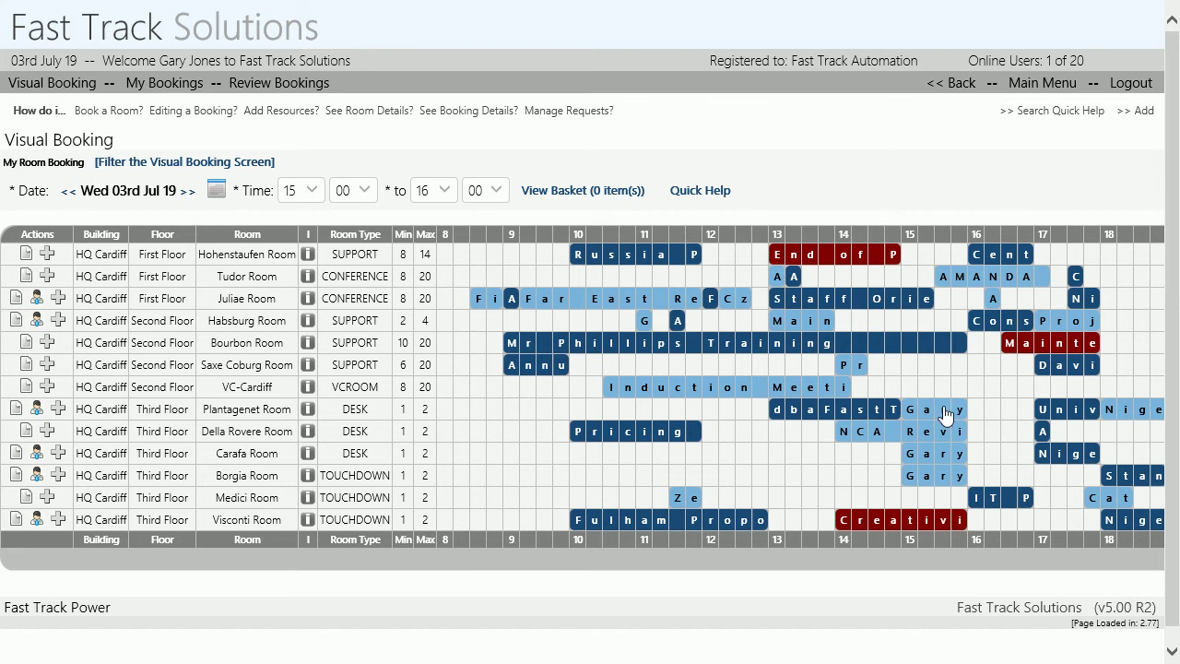
mouse_move(947, 415)
- Set the end hour to 17 and start a detailed Saxe Coburg Room booking titled Project Analysis
click(444, 191)
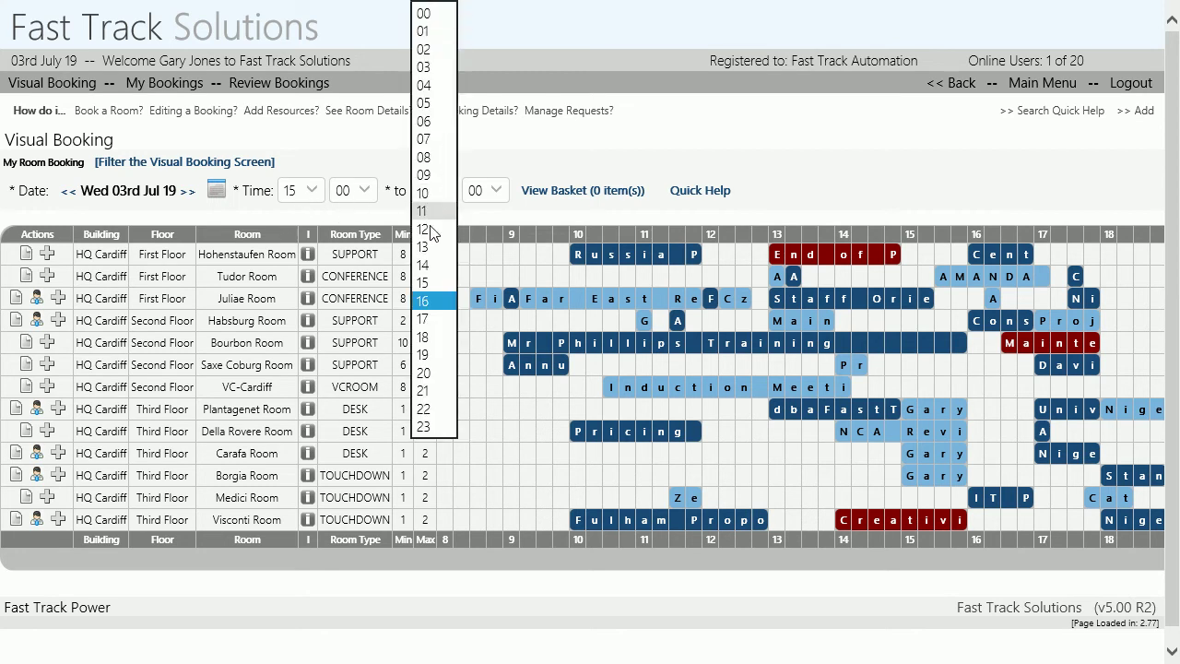
click(426, 319)
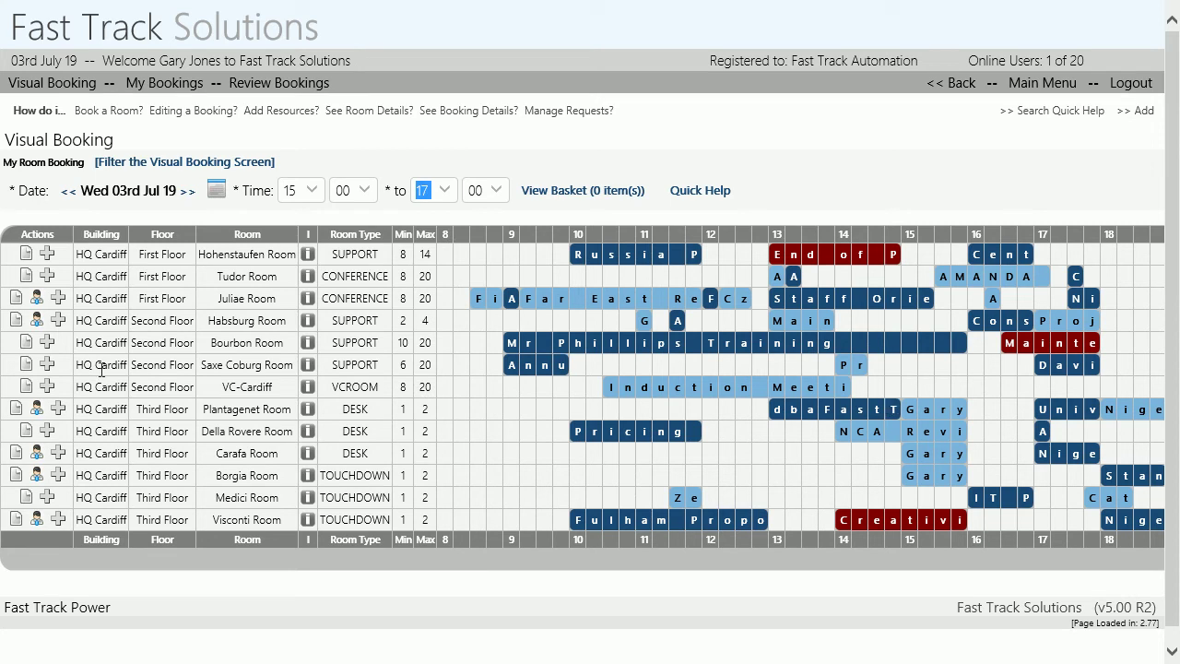
click(28, 370)
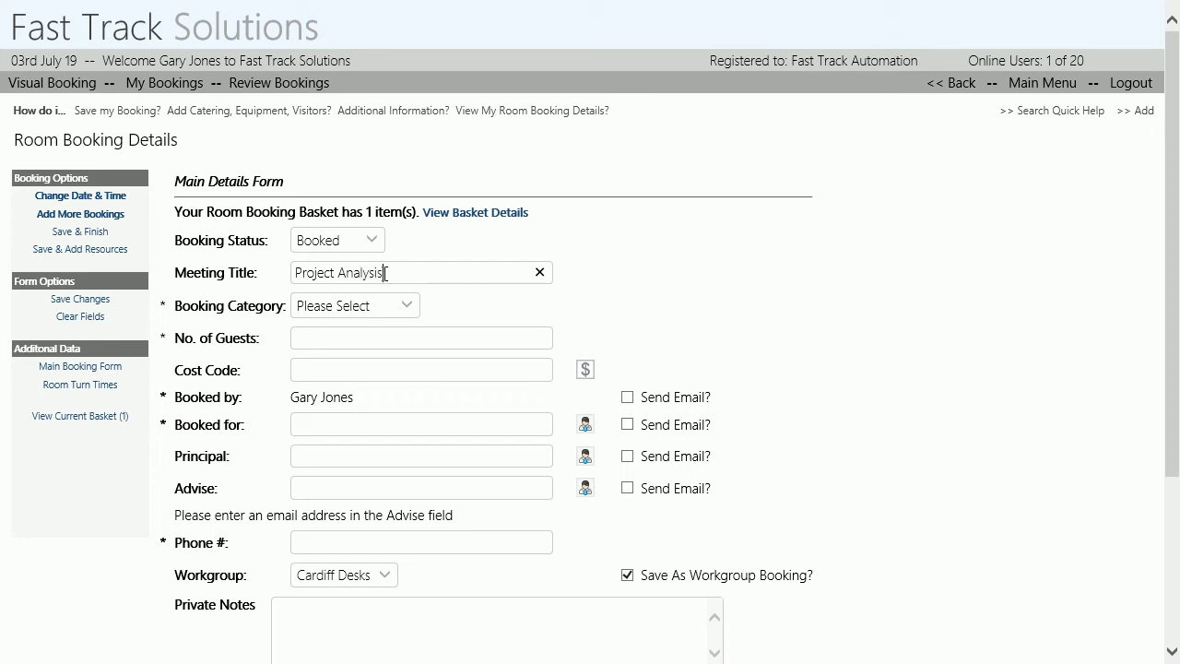
- Set the booking category to Internal Meeting and the number of guests to 6
click(406, 305)
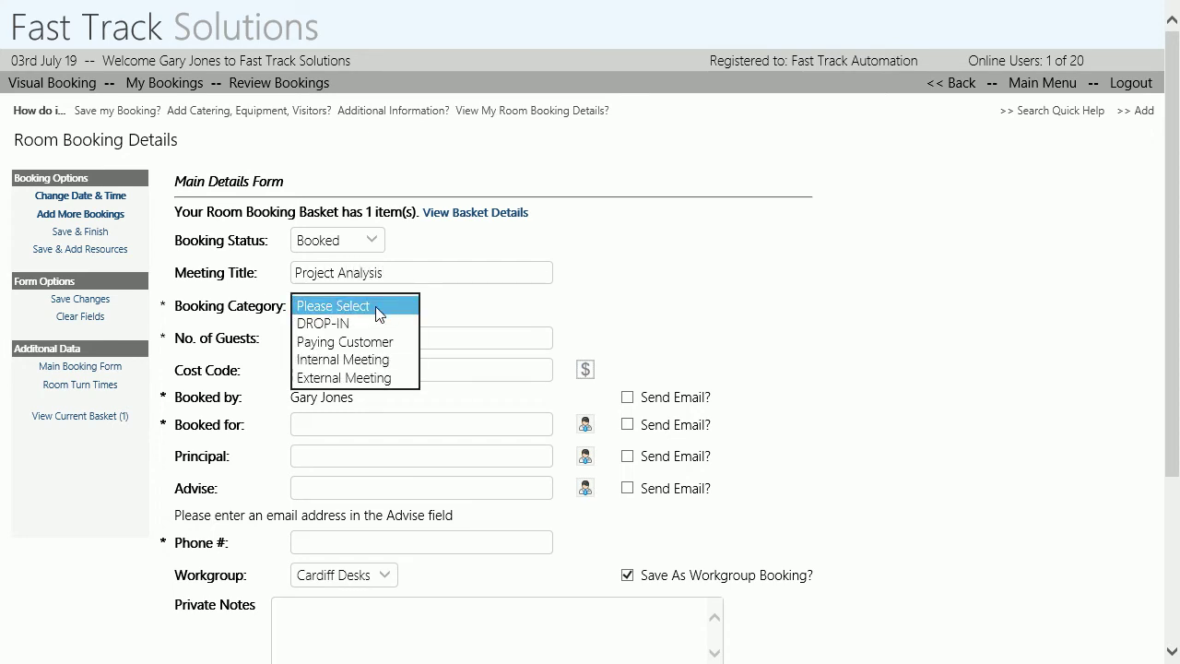
click(362, 359)
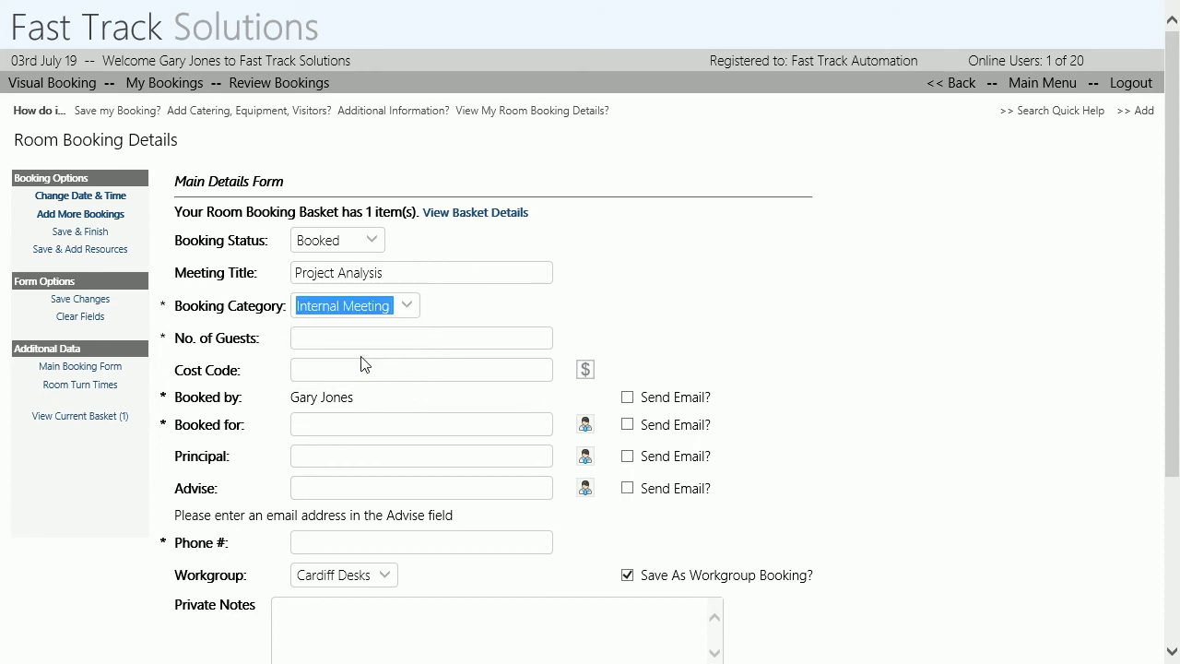
click(377, 340)
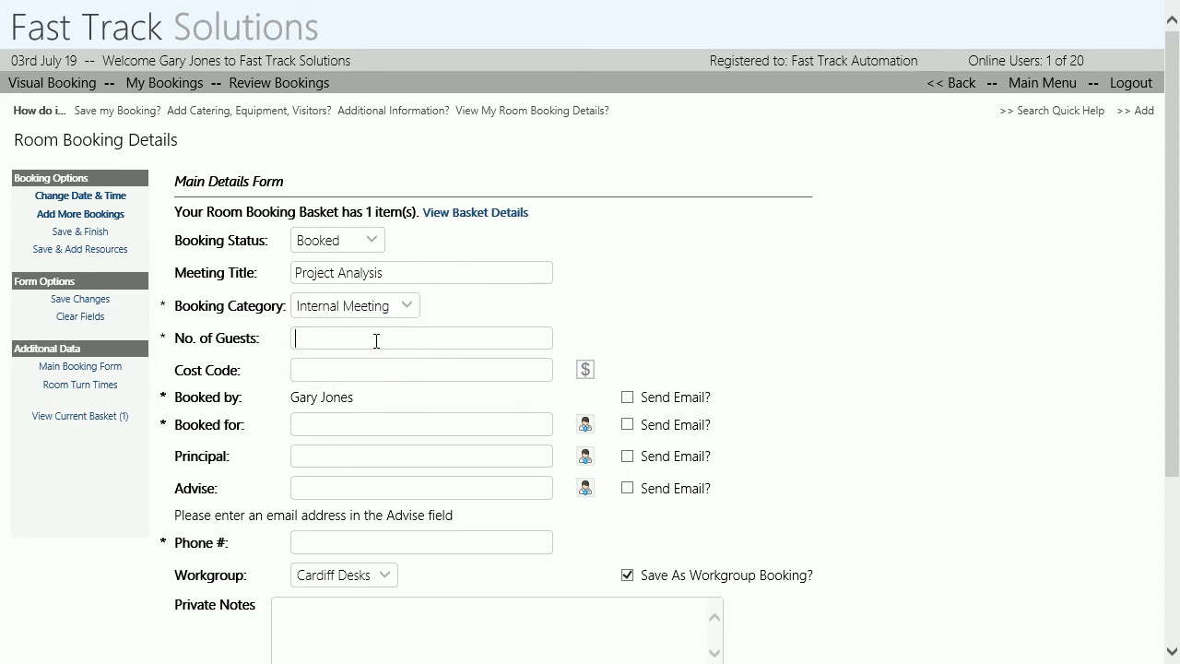
- Look up the AMBERCOM requestor by partial name for the Booked for field, and save the booking to add resources
click(350, 421)
text(gar)
click(585, 423)
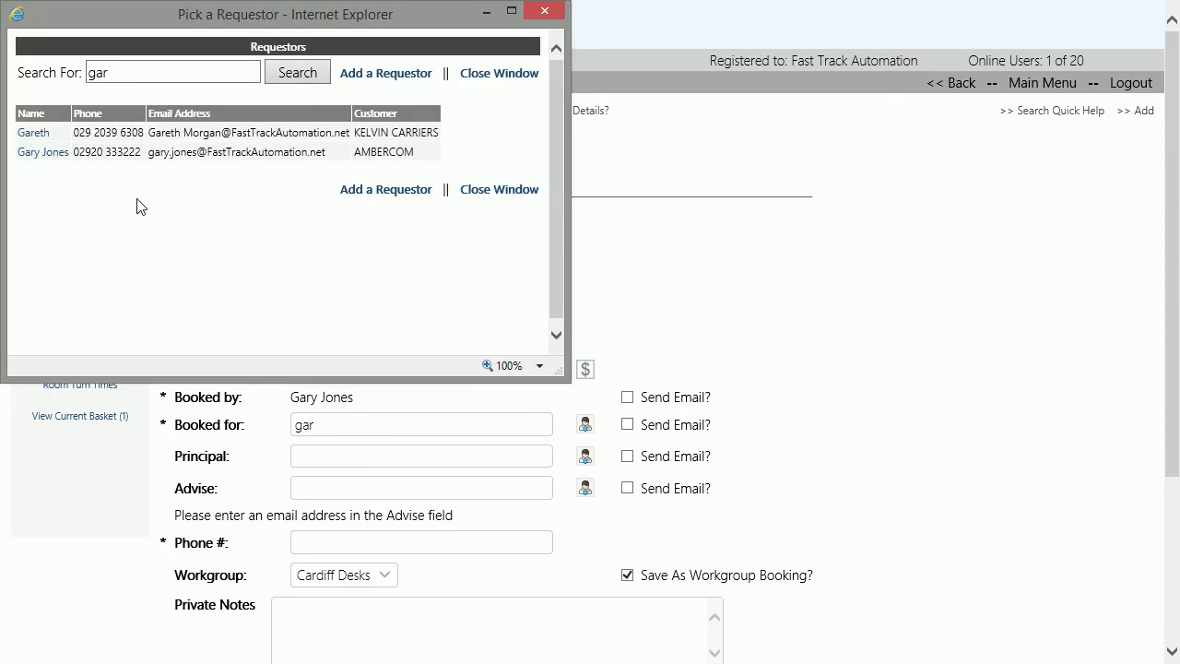
click(42, 152)
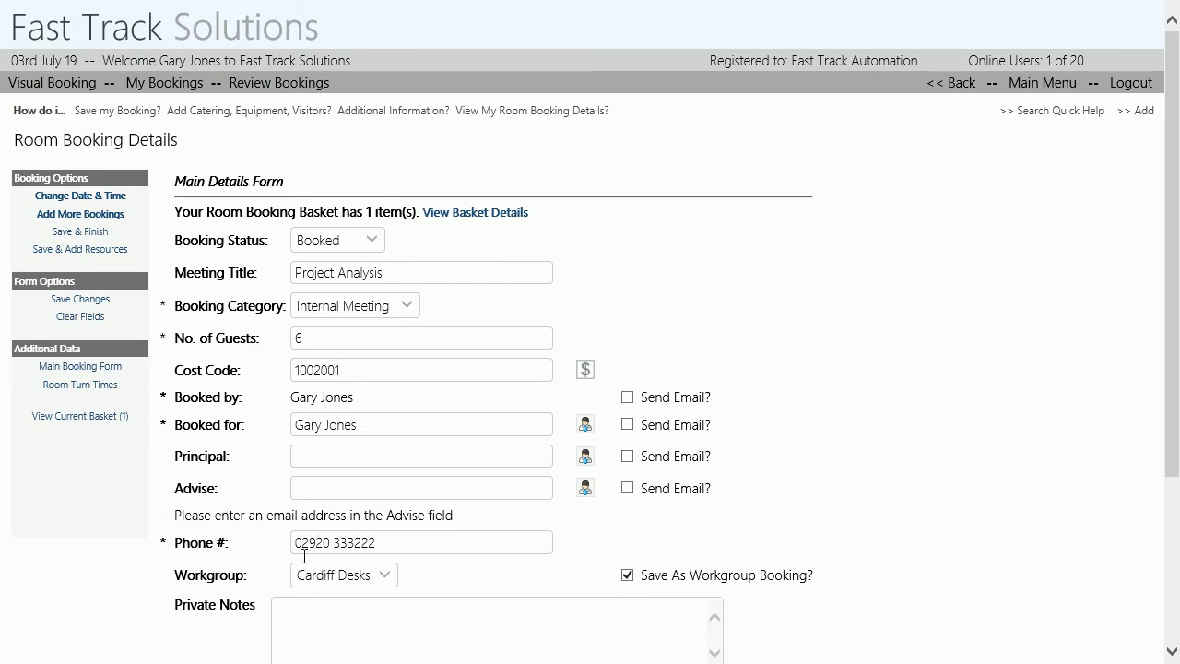
click(88, 251)
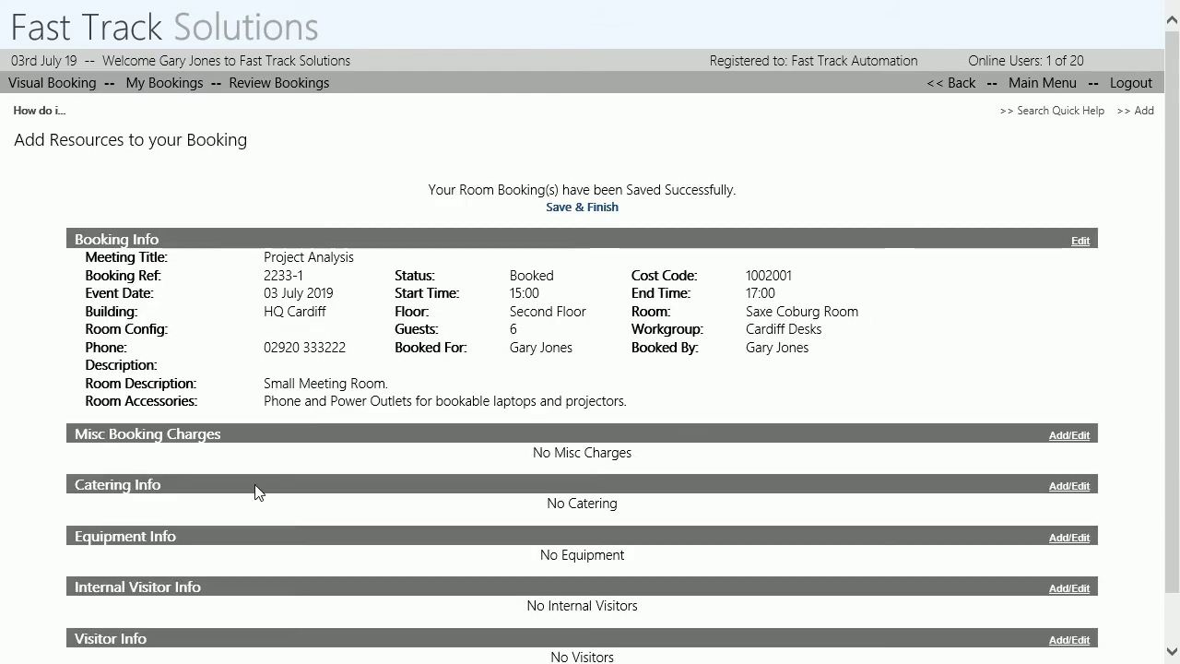
- Add Coffee, Tea and Still Water (Large) from Beverages to the booking's catering basket
click(1069, 487)
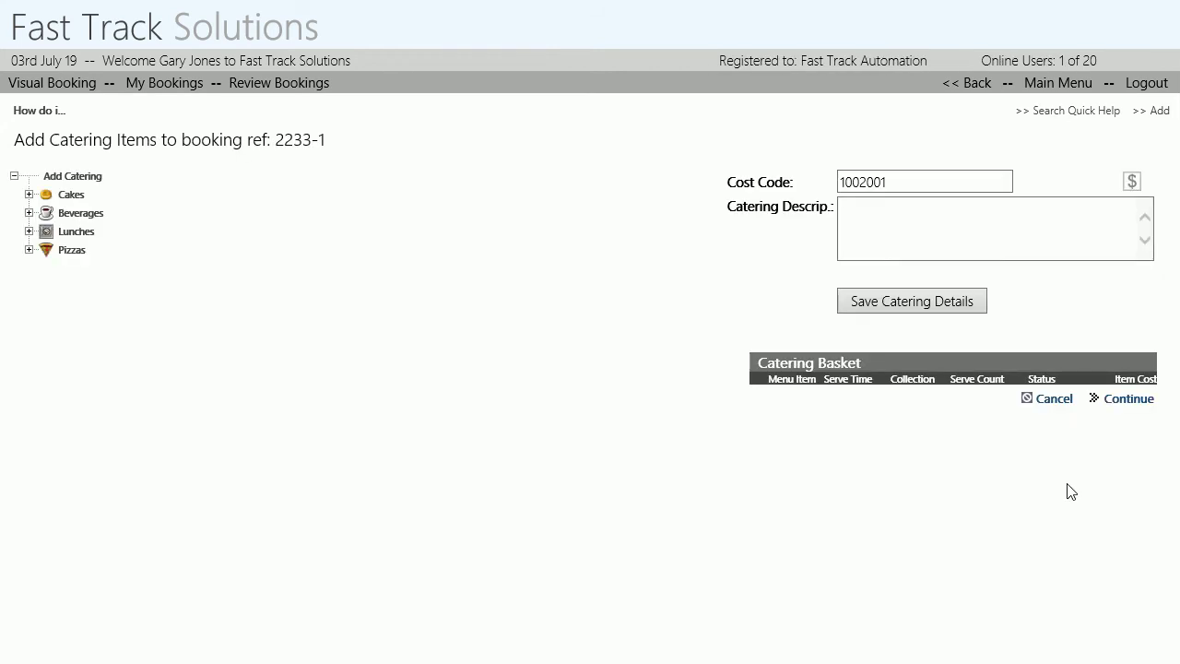
click(29, 213)
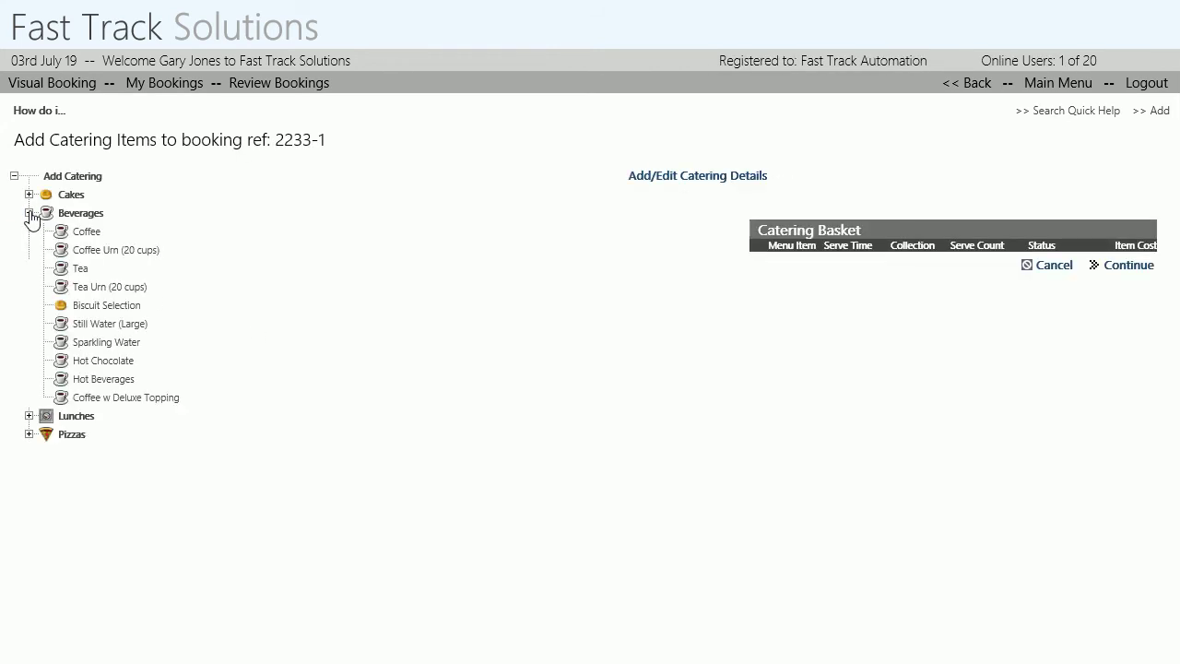
click(89, 236)
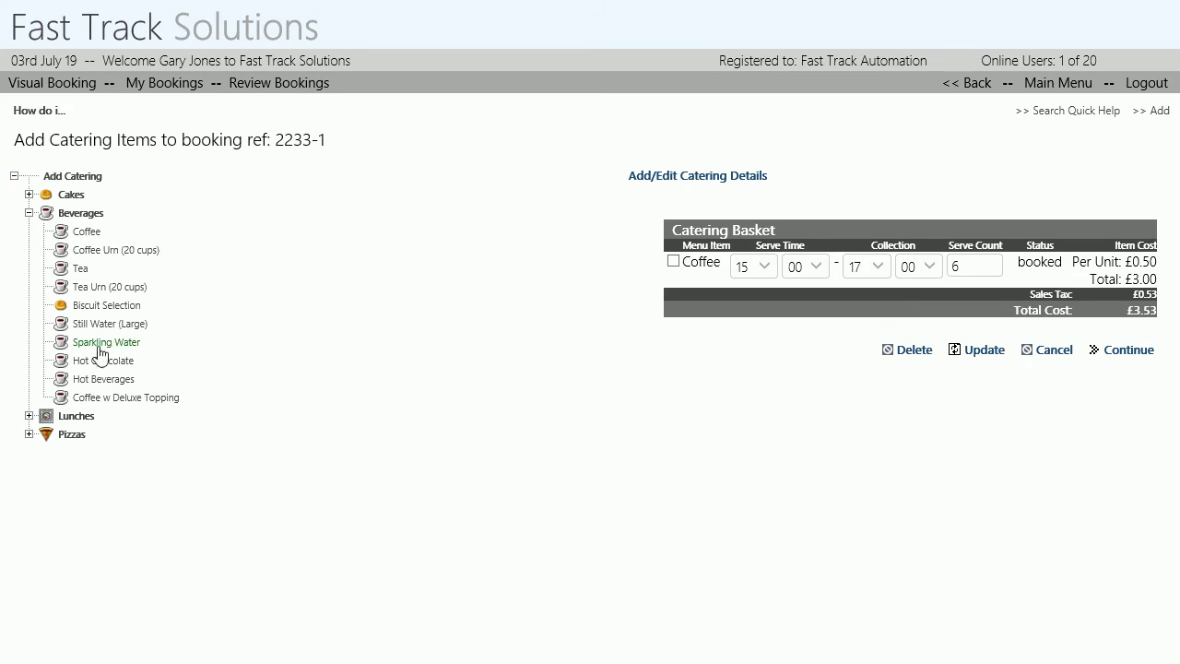
click(81, 273)
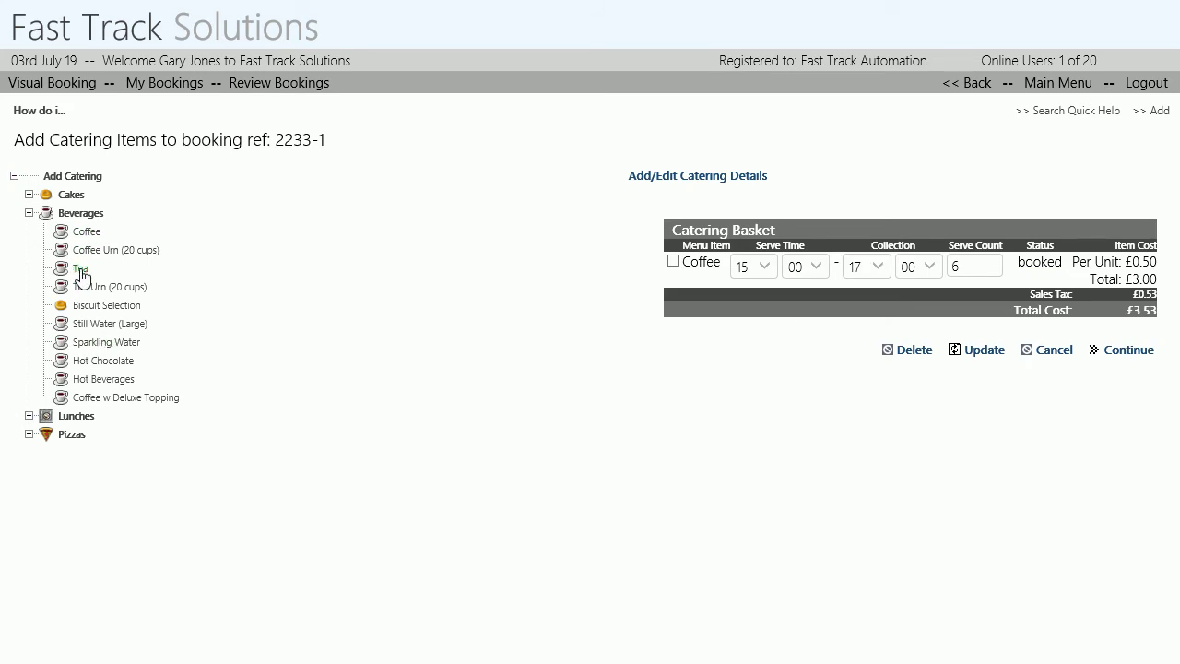
click(97, 325)
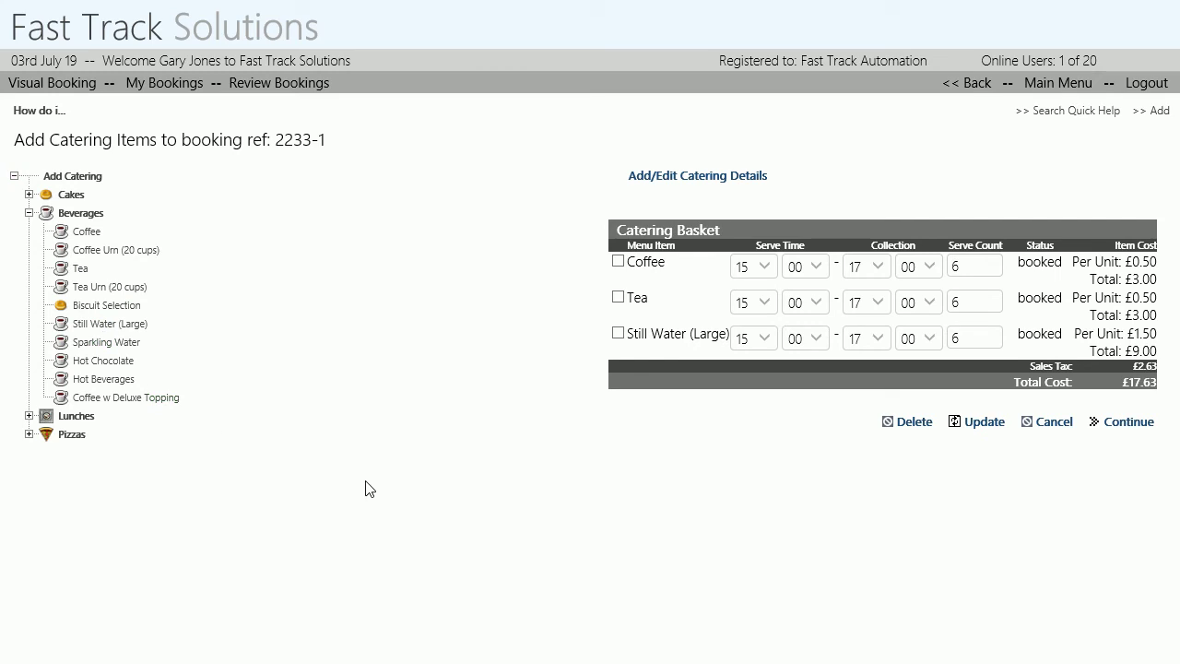
- Add Pizza Large 3 Toppings with 1 Pepperoni and 2 Spicy Beef to the catering basket, and continue to the booking's resources
click(29, 434)
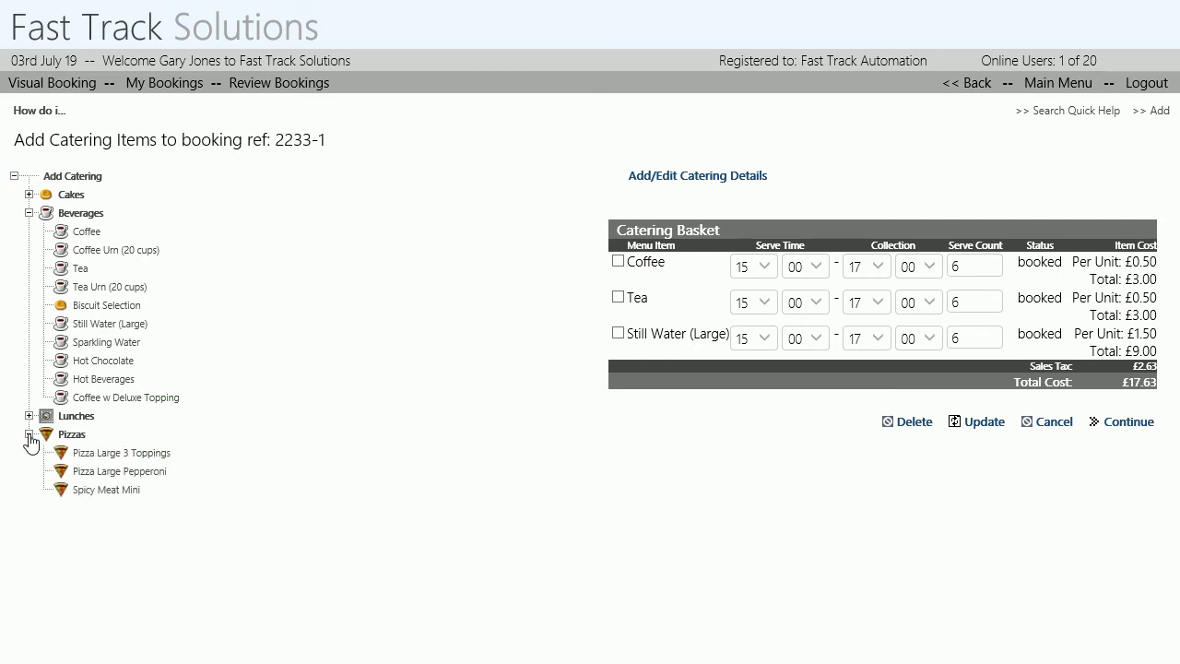
click(124, 453)
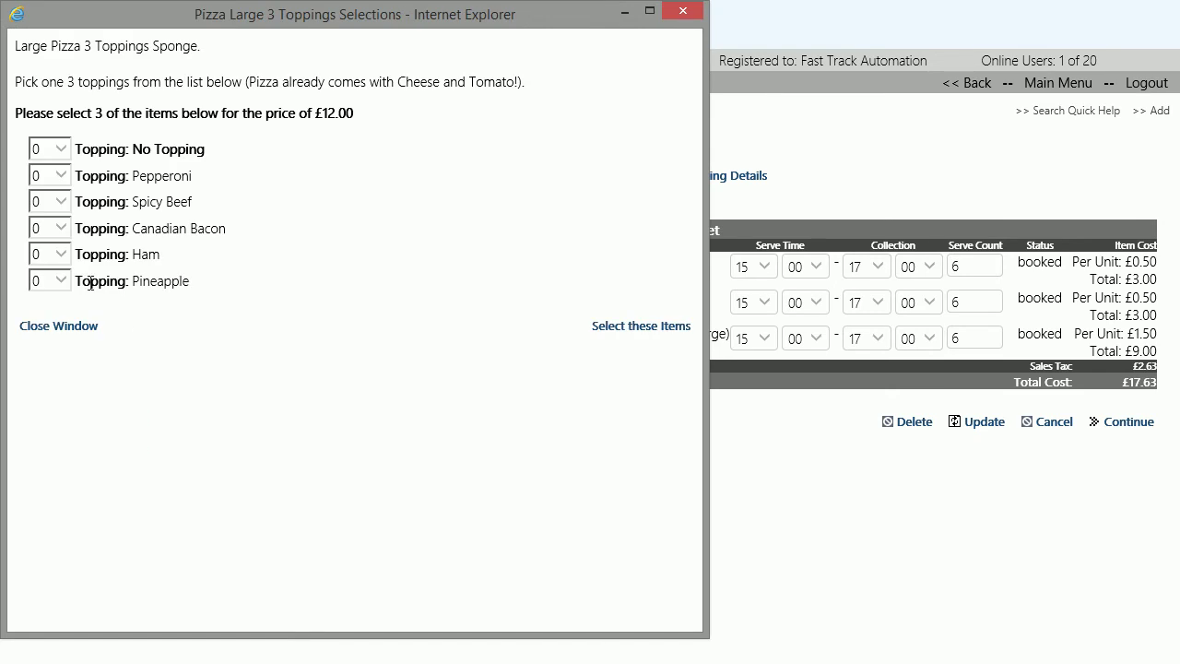
click(61, 175)
click(45, 195)
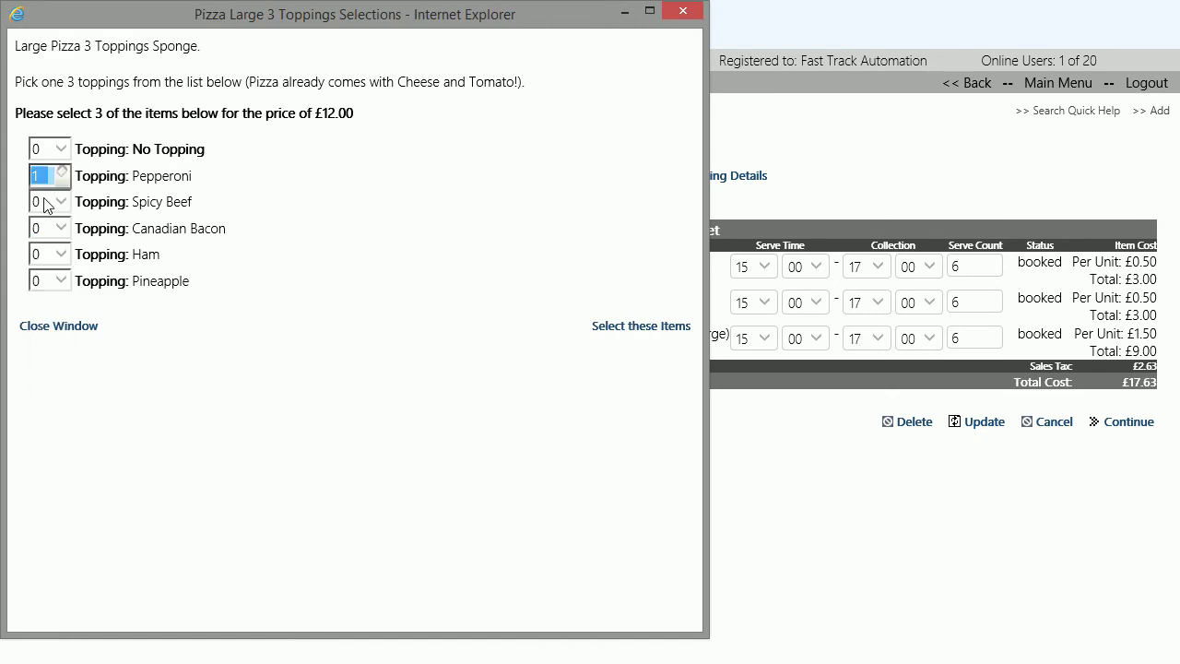
click(61, 201)
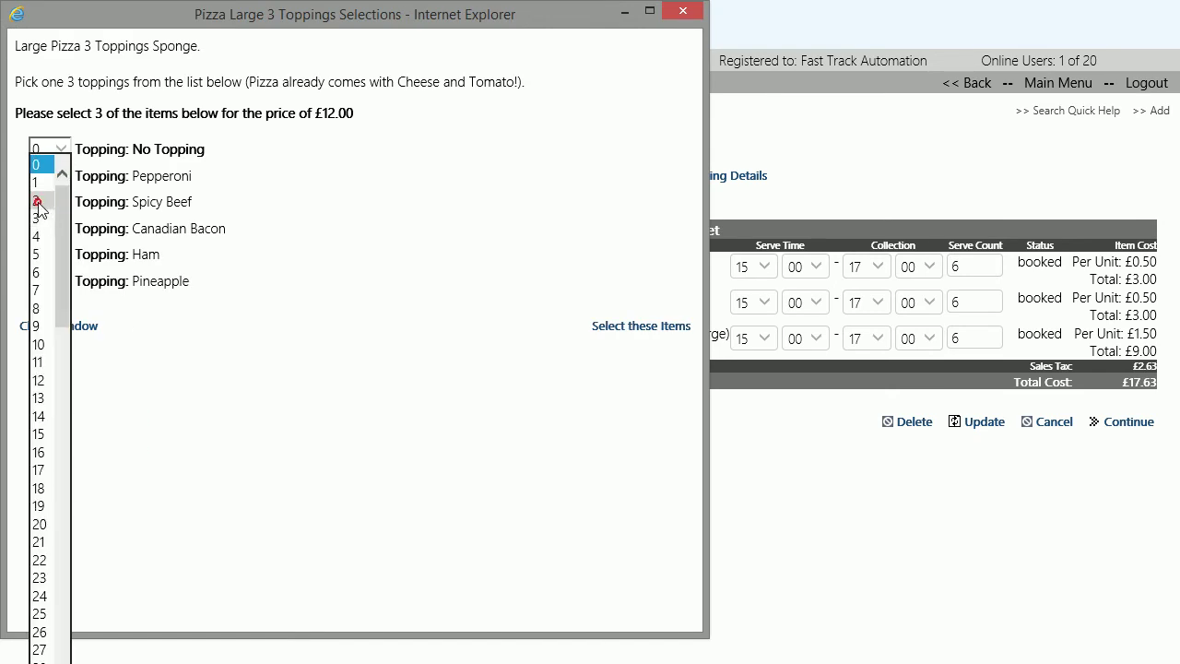
click(36, 201)
click(626, 330)
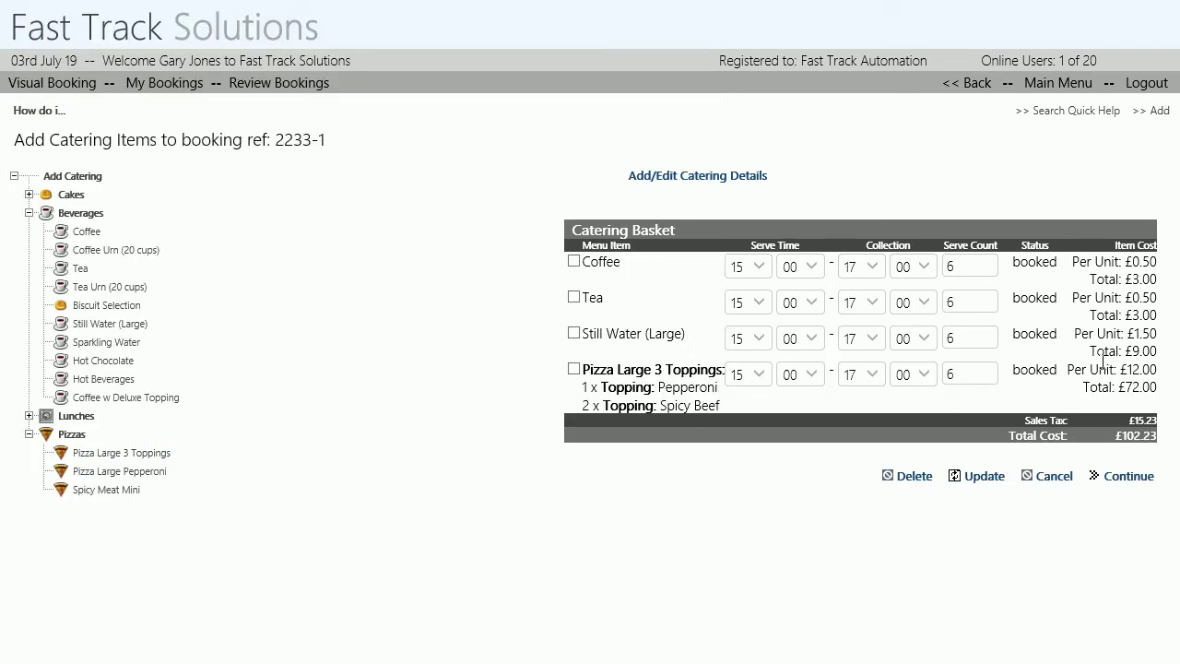
click(1129, 477)
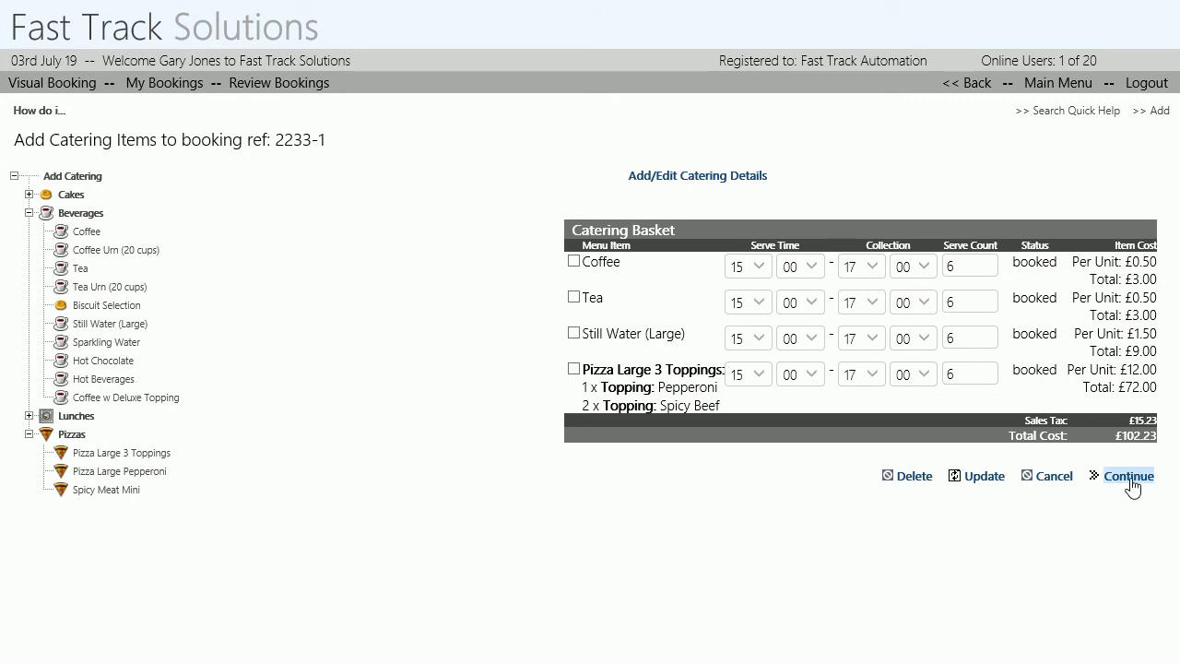
- Add the DATAPROJ INFOCUS projector INFPROJ40 to the booking's equipment and return to the booking's resources
drag(1172, 319, 1176, 463)
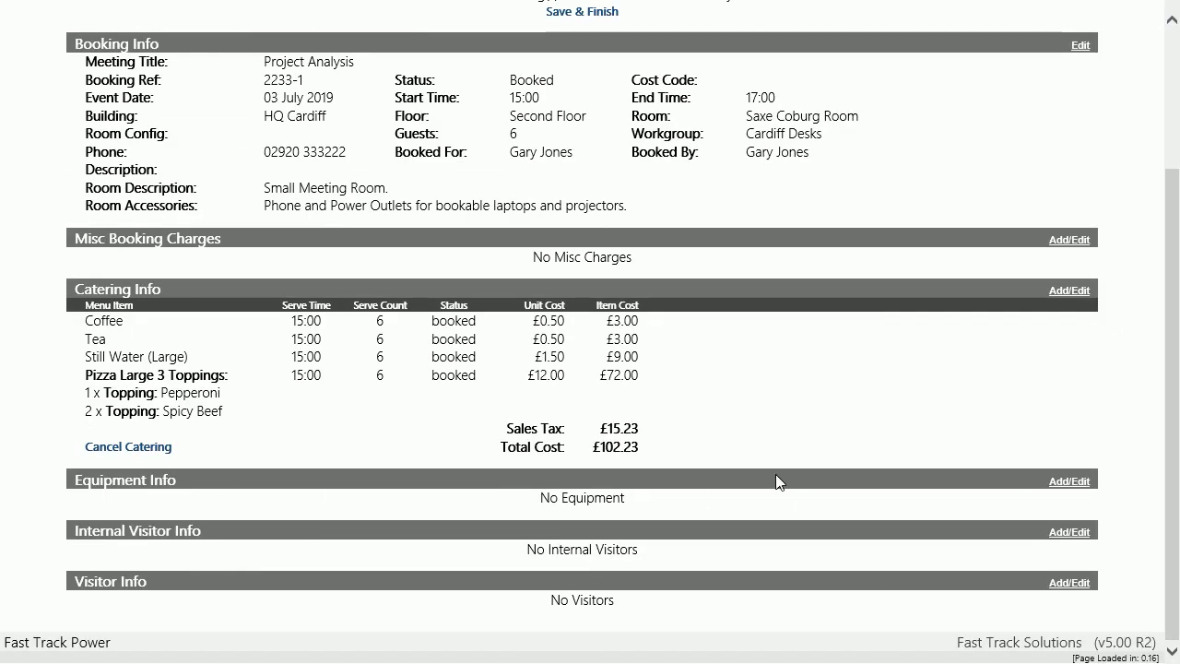
click(1073, 481)
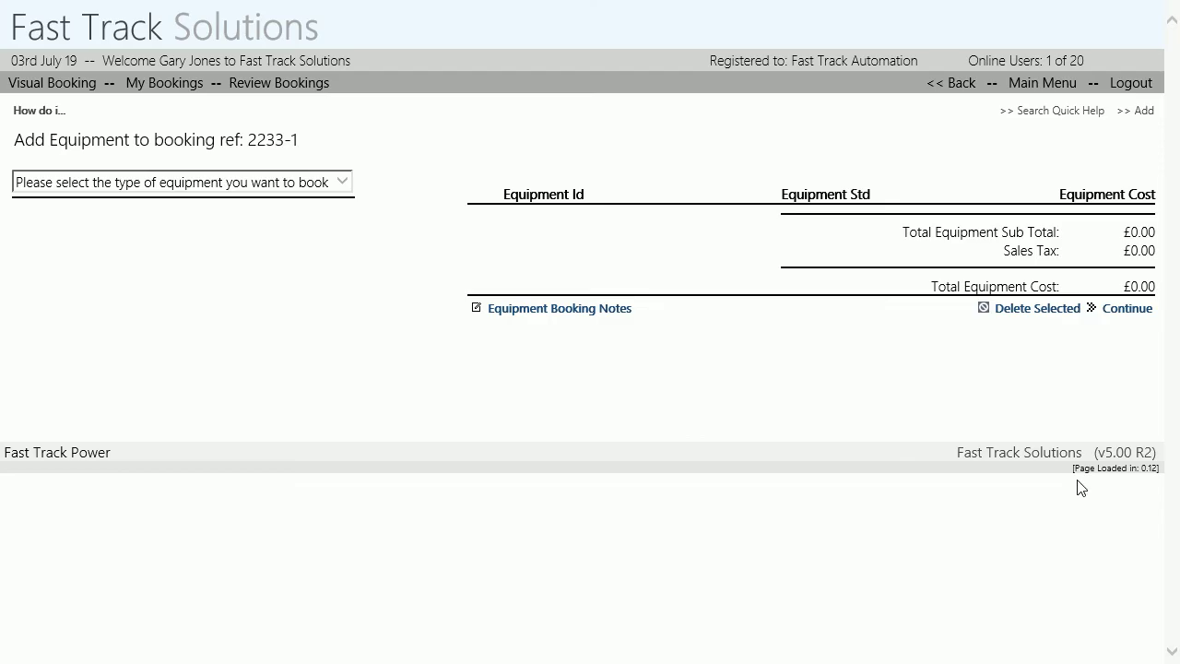
click(343, 181)
click(132, 197)
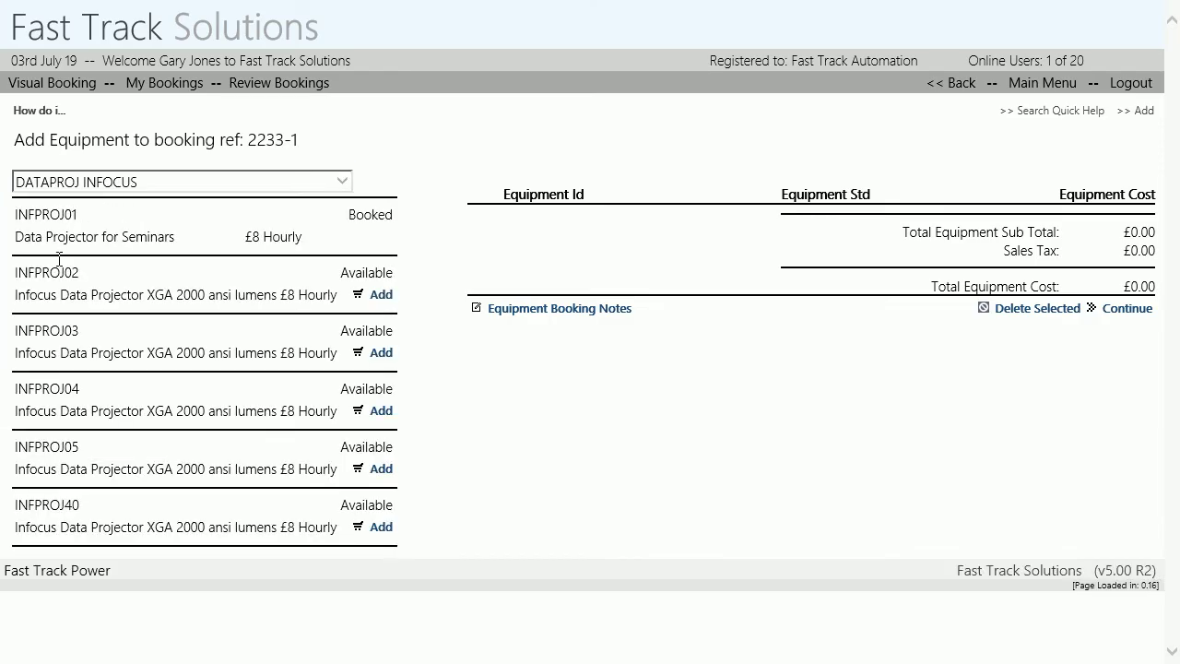
click(381, 527)
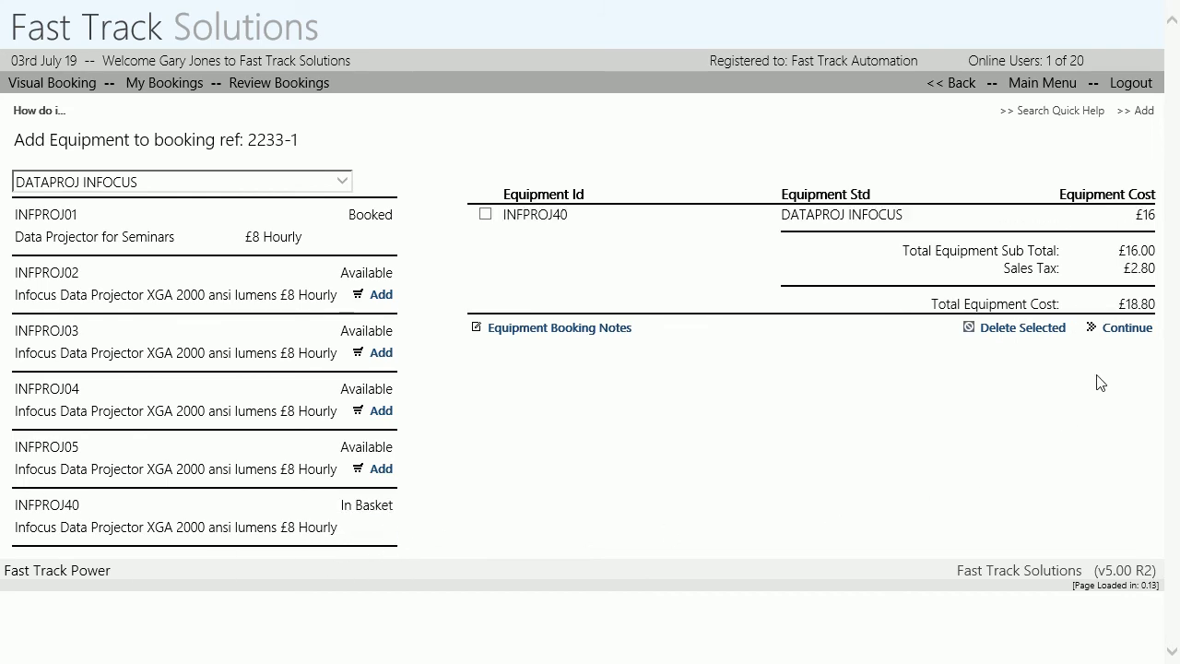
click(1126, 328)
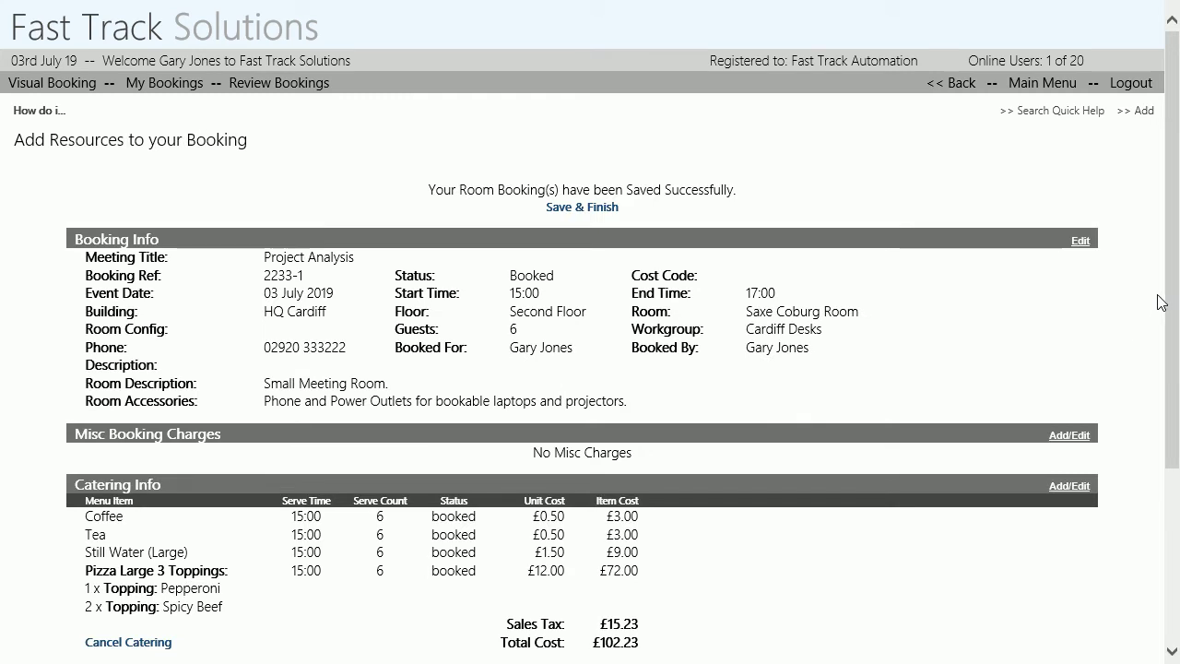
- Check the booking's resource summary, and save and finish the Project Analysis booking
scroll(1178, 403, down, 2)
scroll(1177, 403, up, 2)
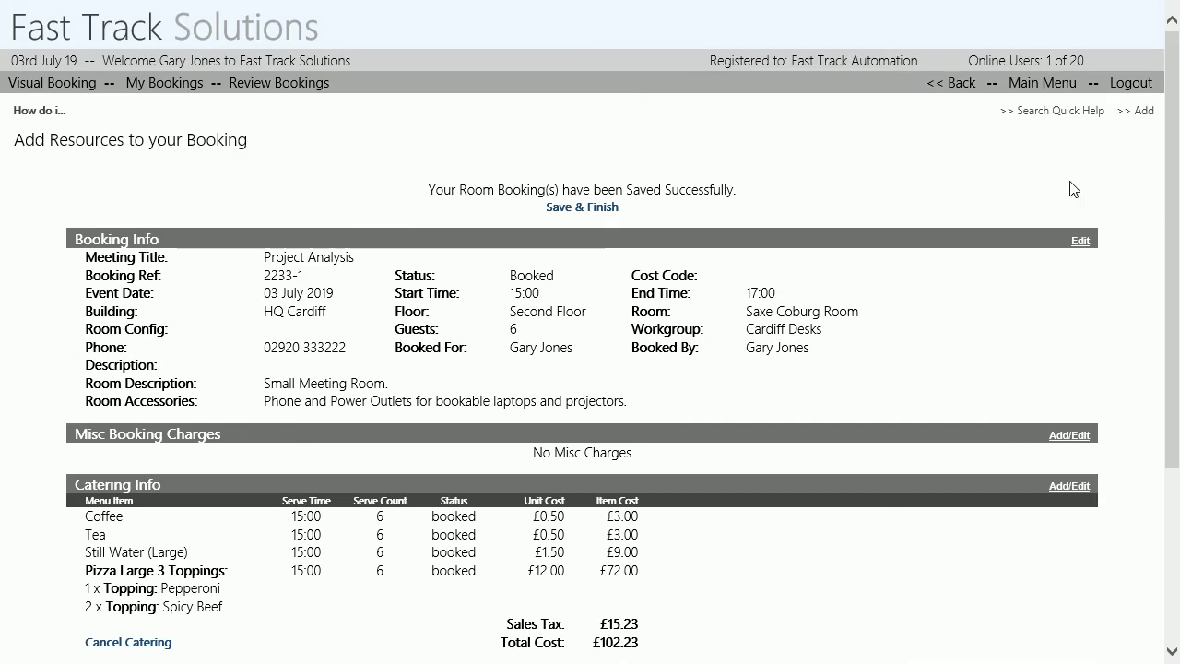
click(597, 207)
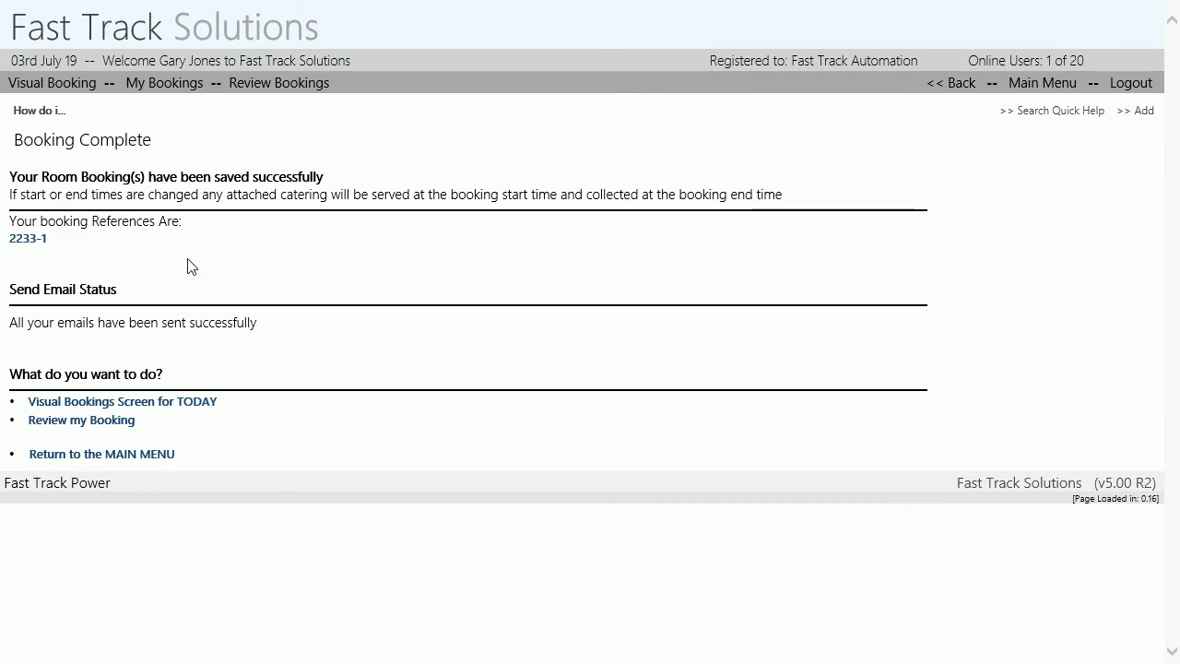
- Review the catering and equipment details of the Saxe Coburg Room's Project Analysis booking from today's visual bookings screen
click(109, 401)
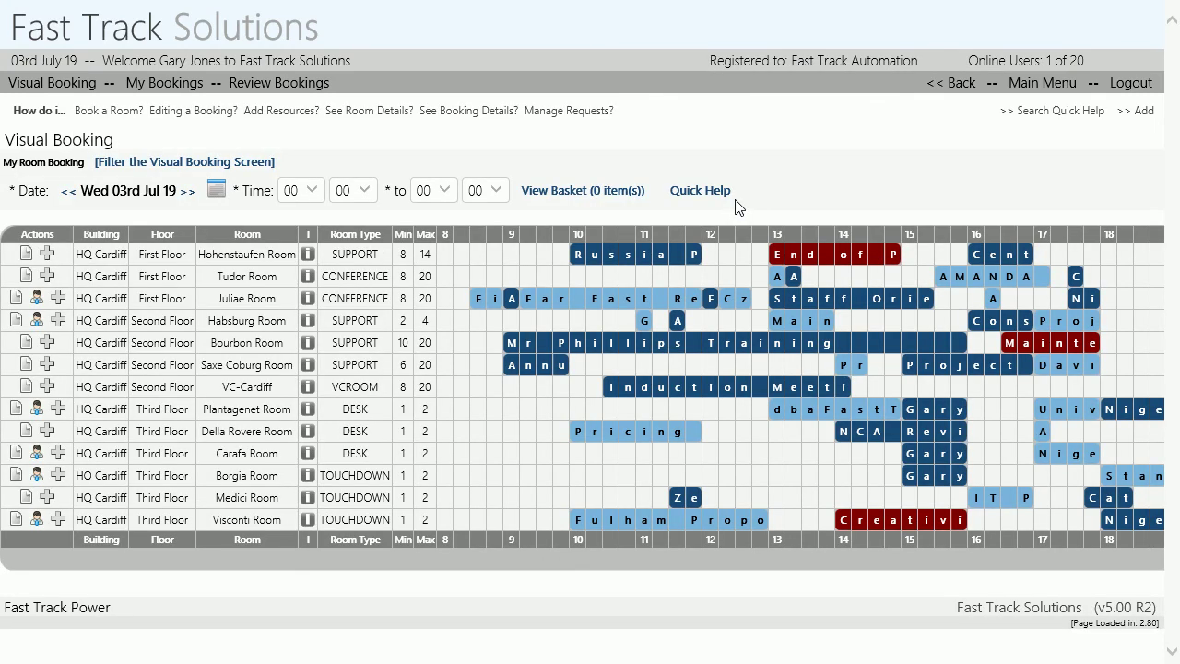
click(994, 369)
drag(764, 147, 775, 286)
drag(770, 176, 765, 274)
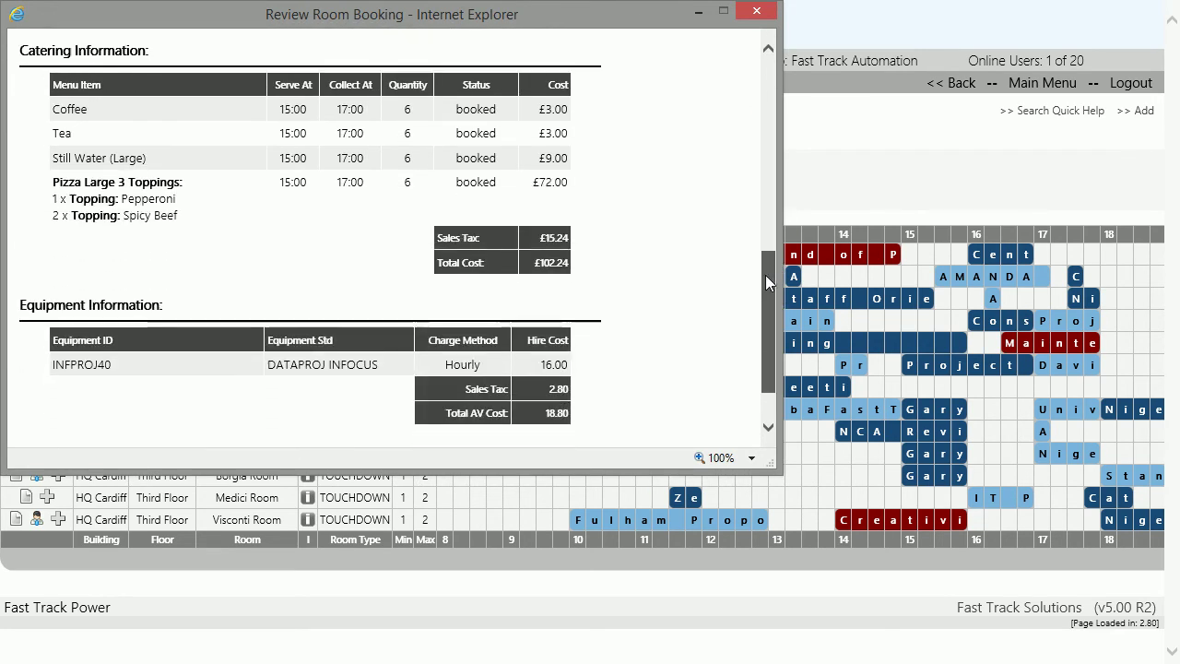
click(754, 14)
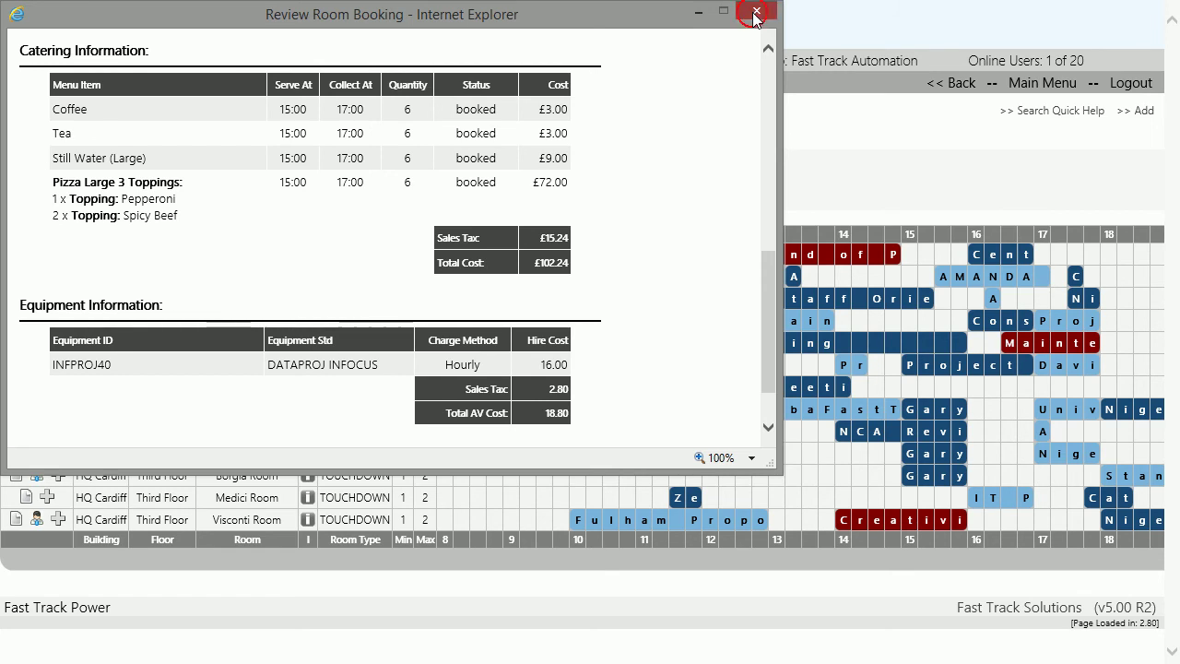
- Open the Catering Report from the catering reports and set its To Date to 03rd Jul 19
click(1032, 88)
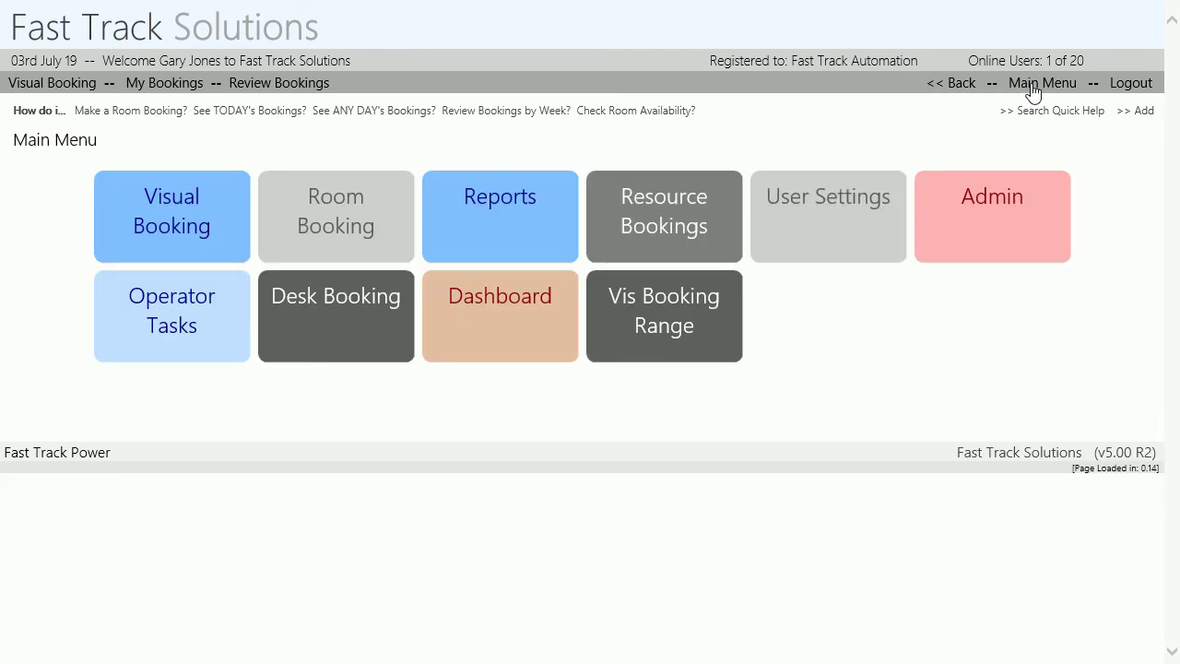
click(525, 232)
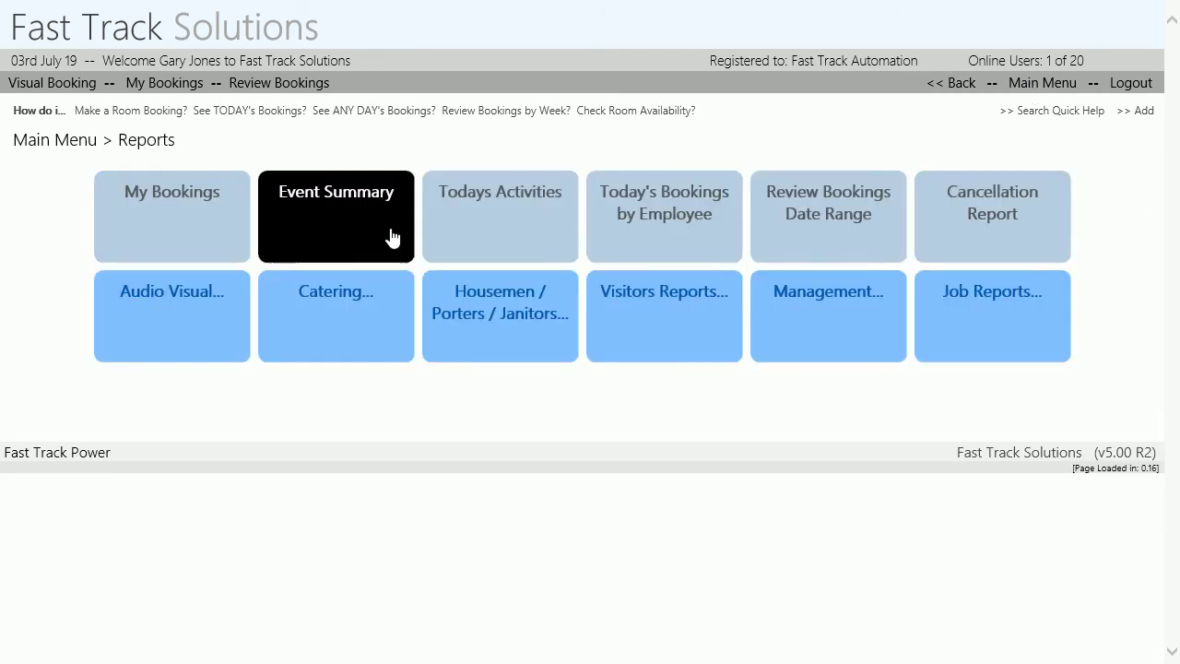
click(337, 319)
click(192, 240)
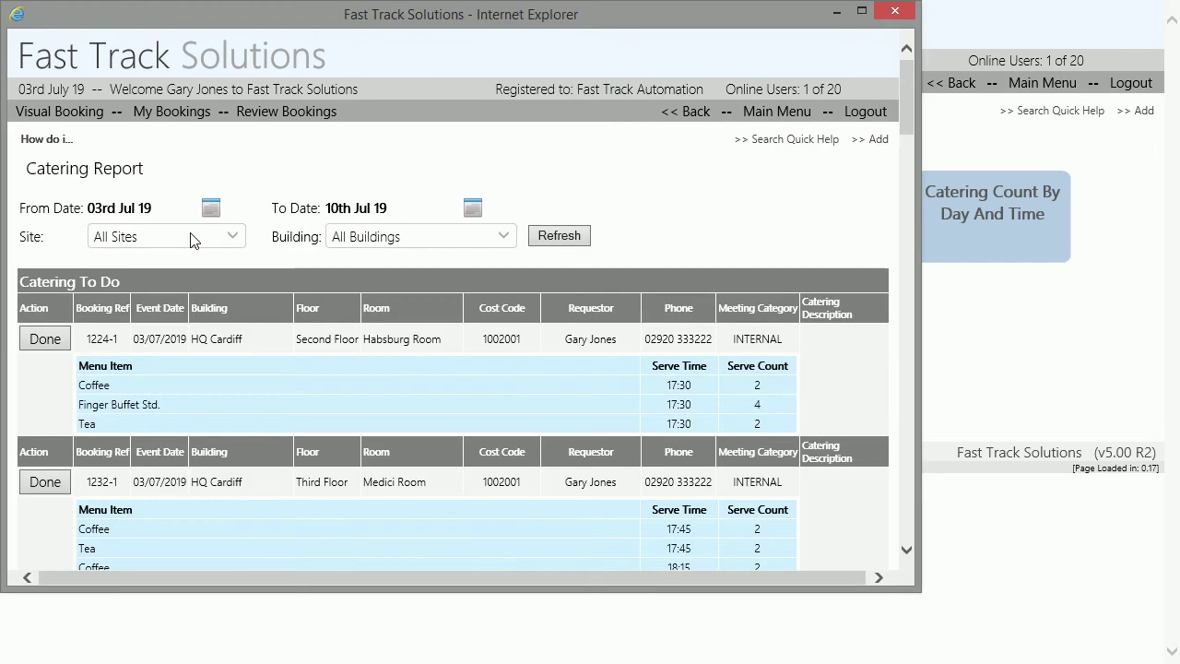
click(473, 208)
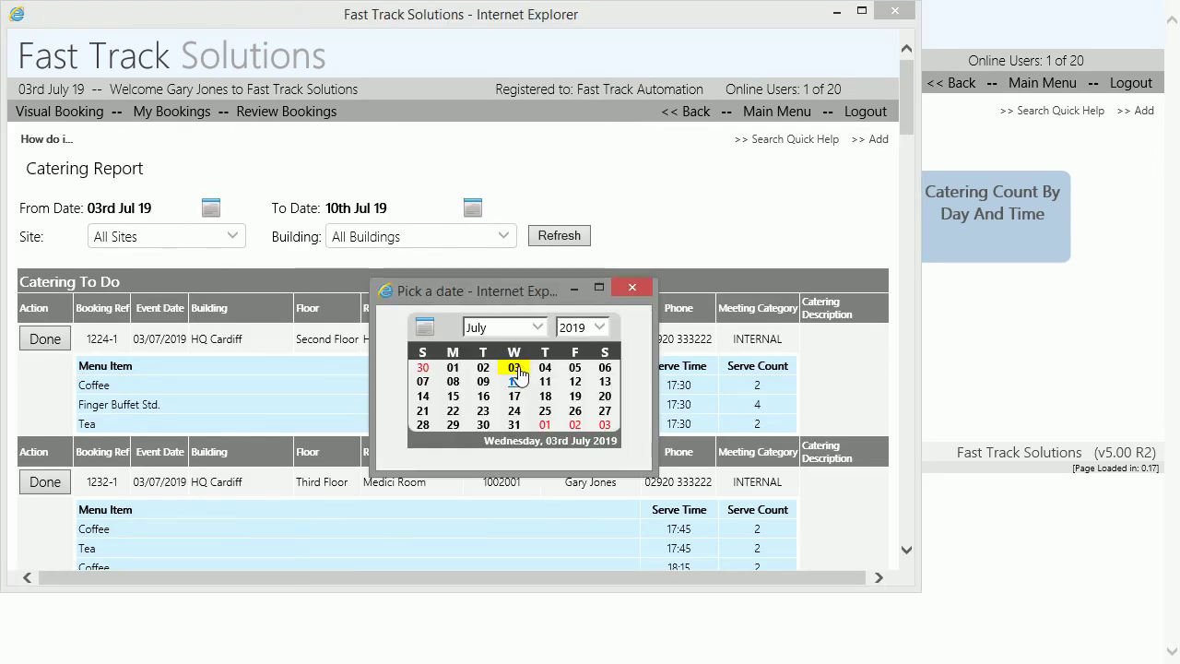
click(517, 366)
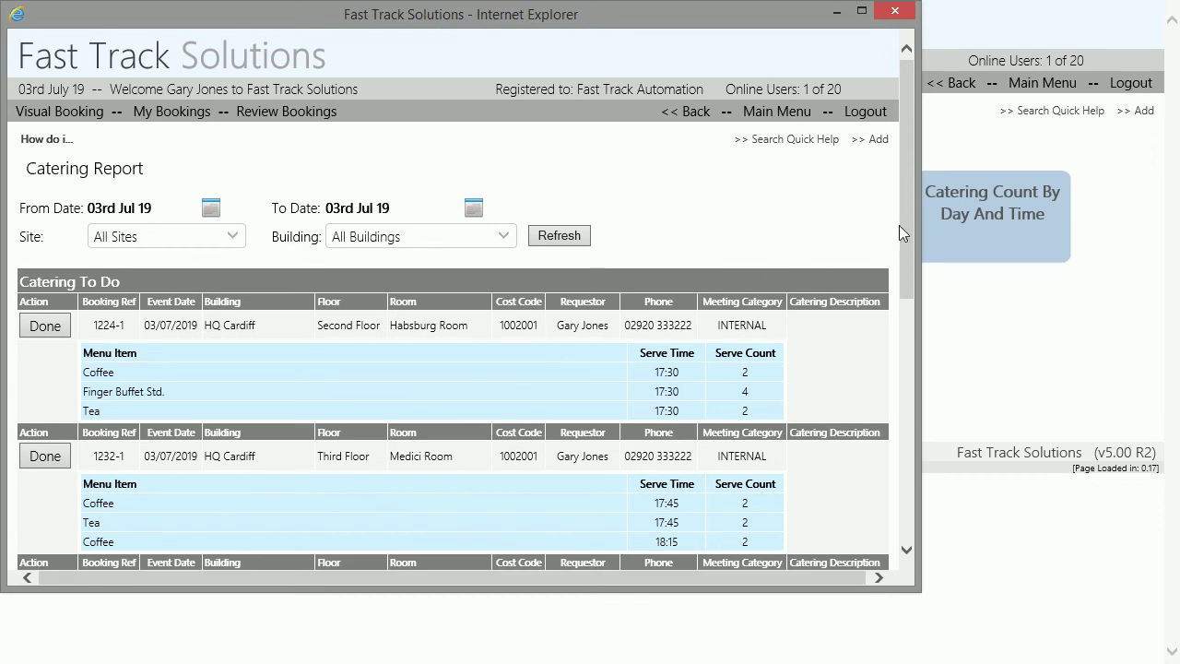
- Examine the Saxe Coburg Room's pizza and beverage order in the catering to-do list, and close the report
drag(908, 226, 854, 474)
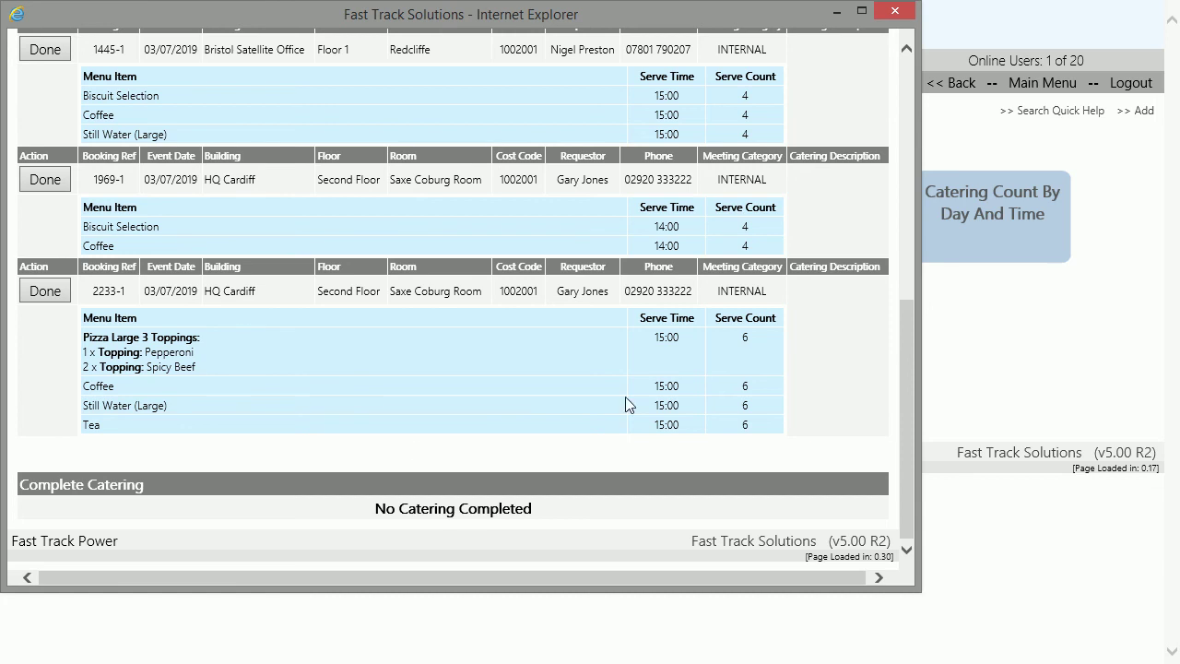
drag(905, 388, 907, 67)
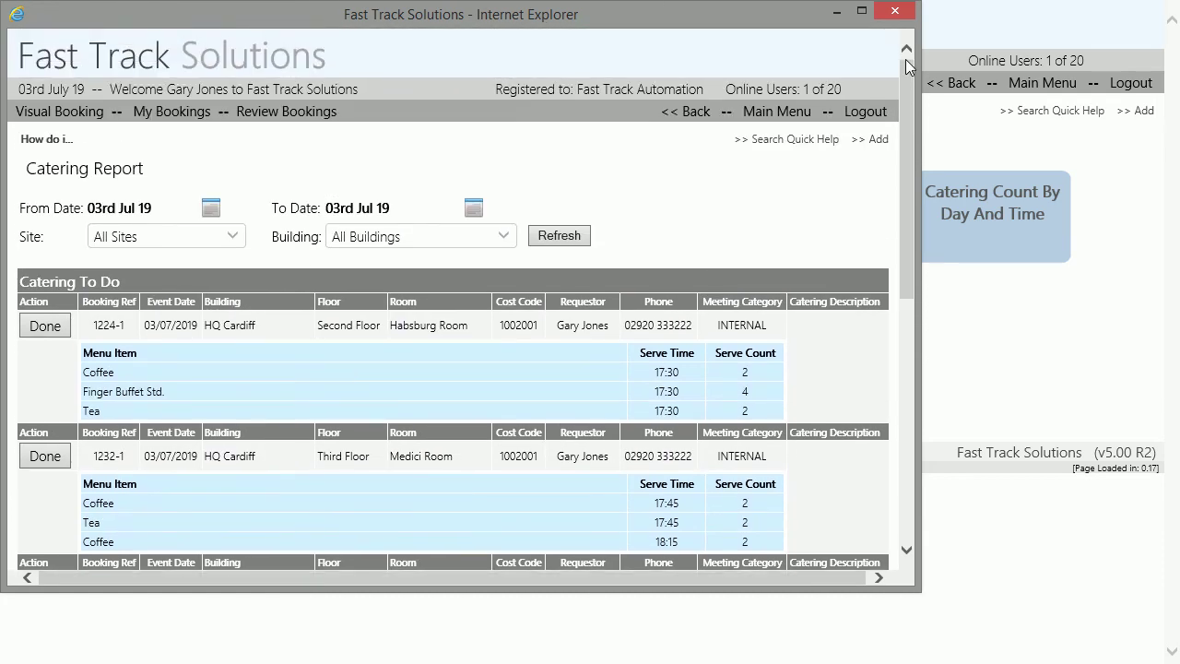
click(895, 11)
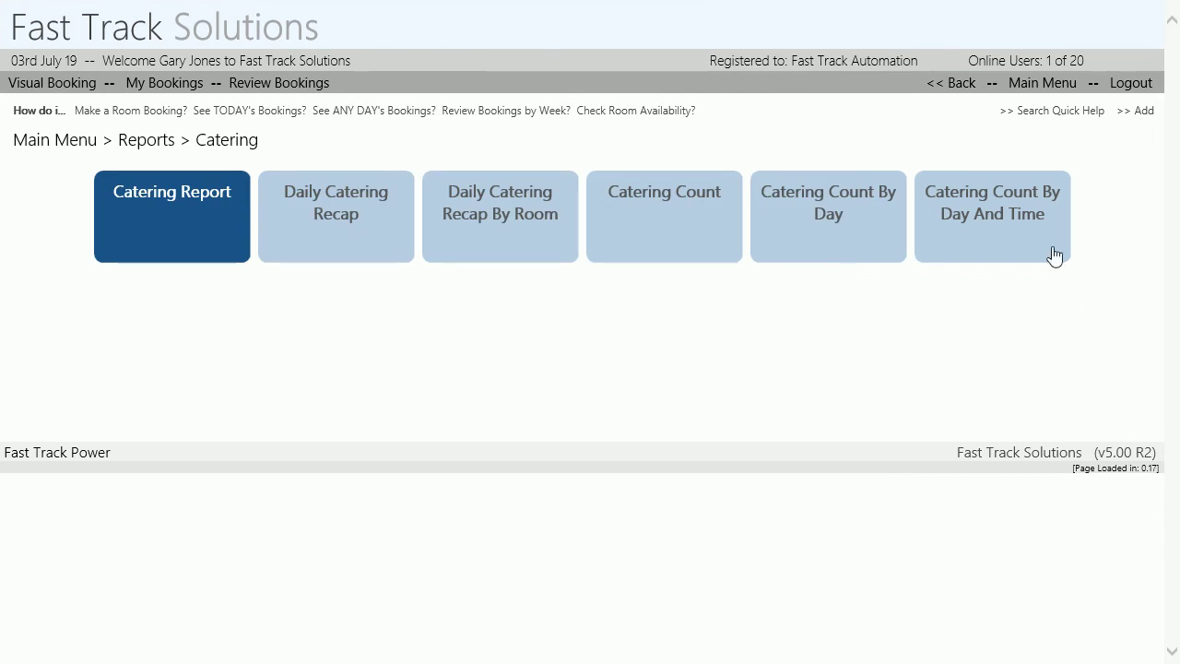
- Open Vis Booking Range, set its To date to 04th Jul 19, and filter the Cardiff rooms by room type conf
click(1039, 89)
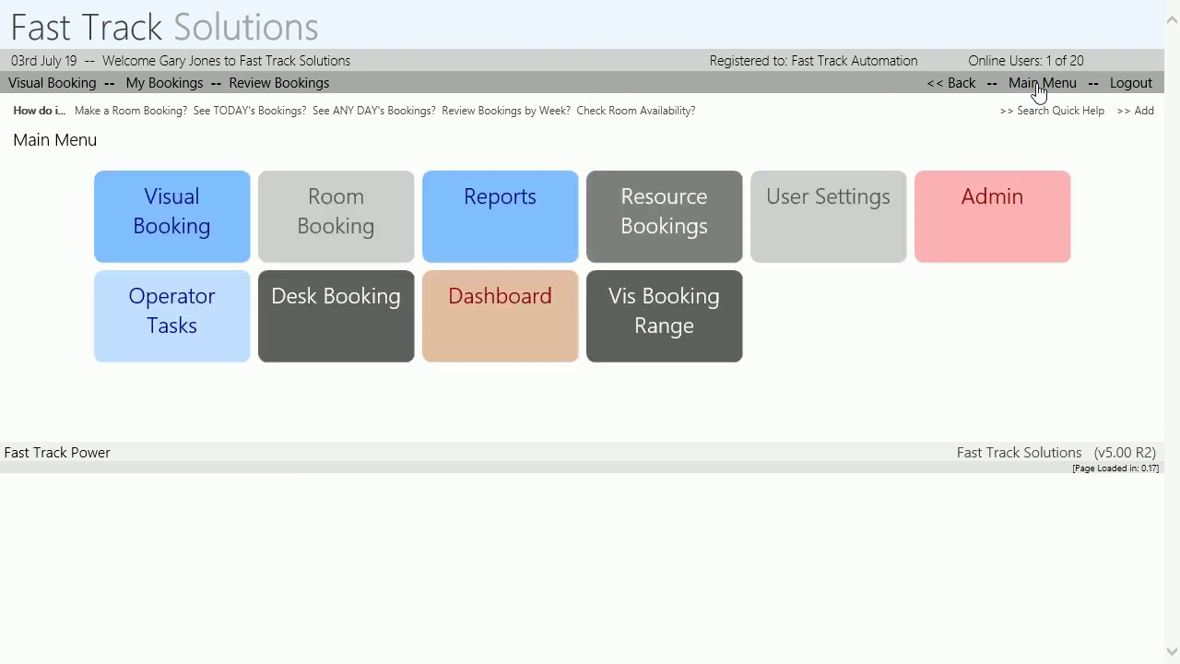
click(683, 323)
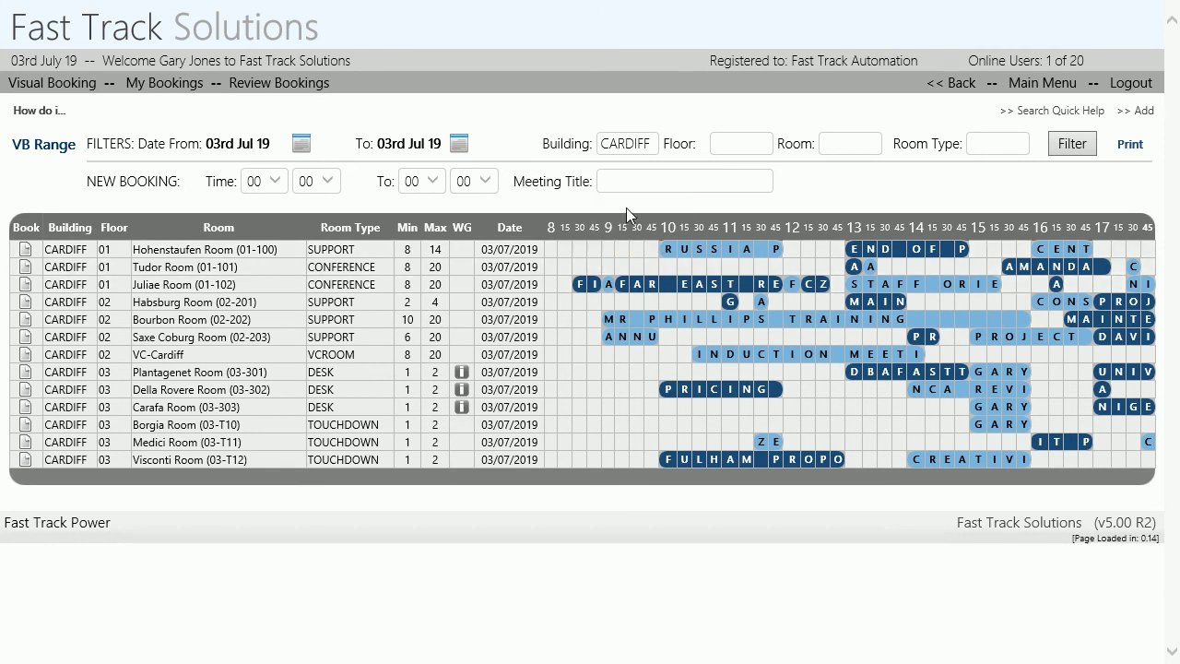
click(461, 147)
click(550, 372)
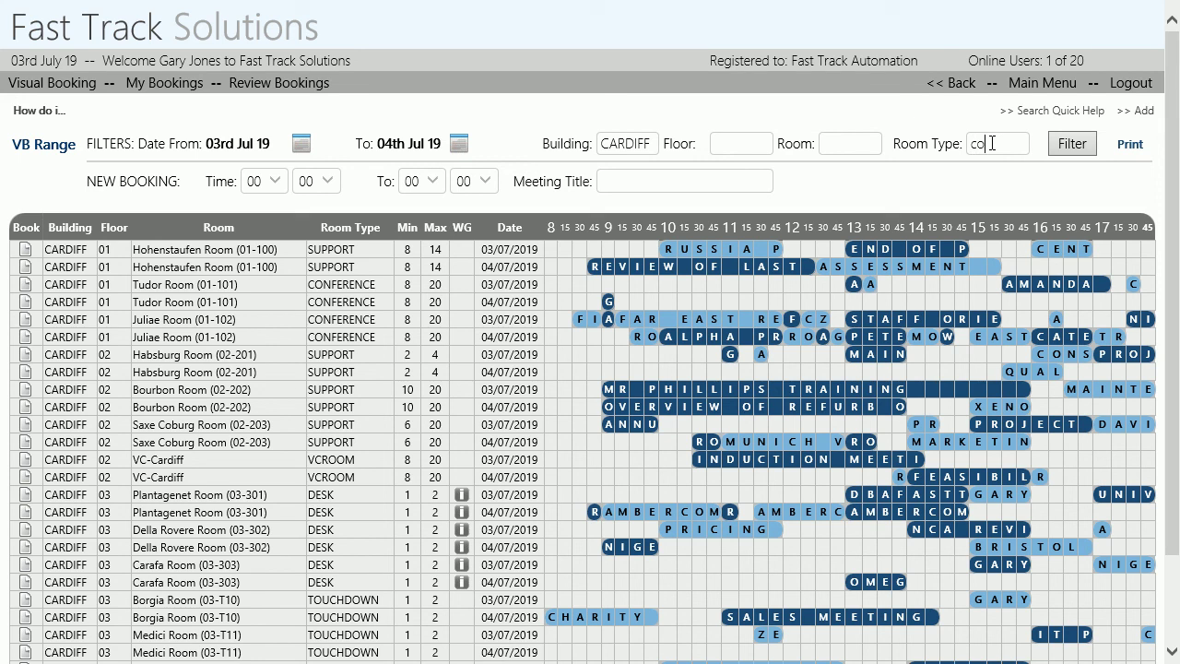
click(1072, 145)
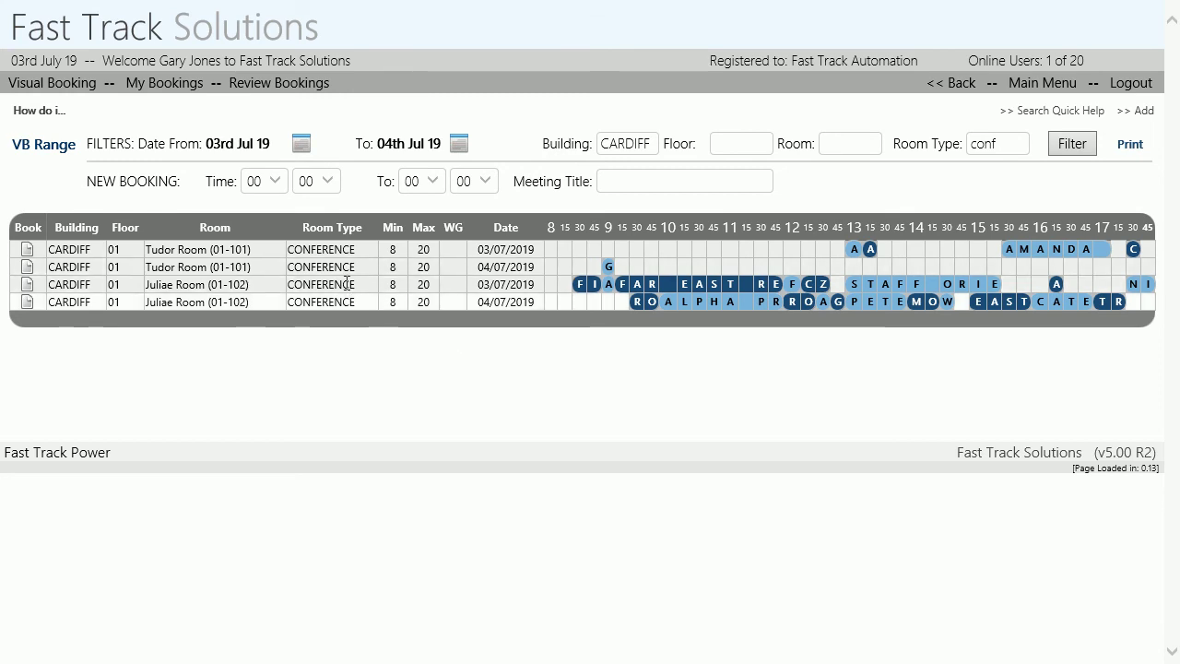
- Extend the range to 17th Jul 19 and book the Tudor Room on 14/07/2019 from 14:00 to 15:00
click(460, 145)
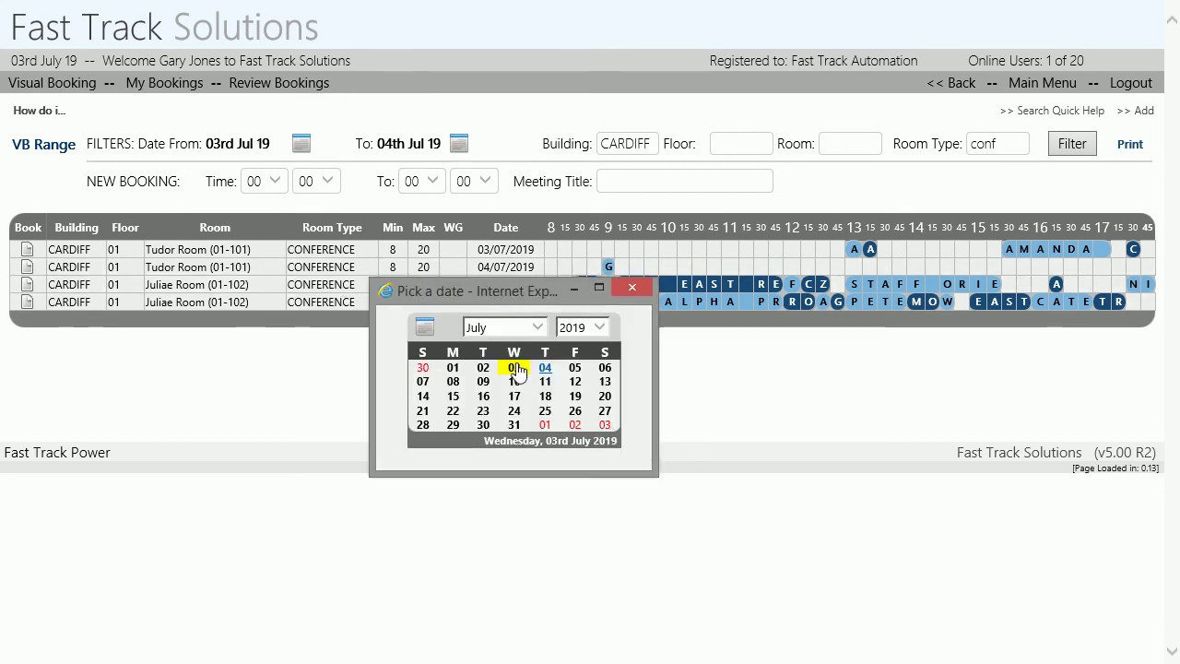
click(516, 396)
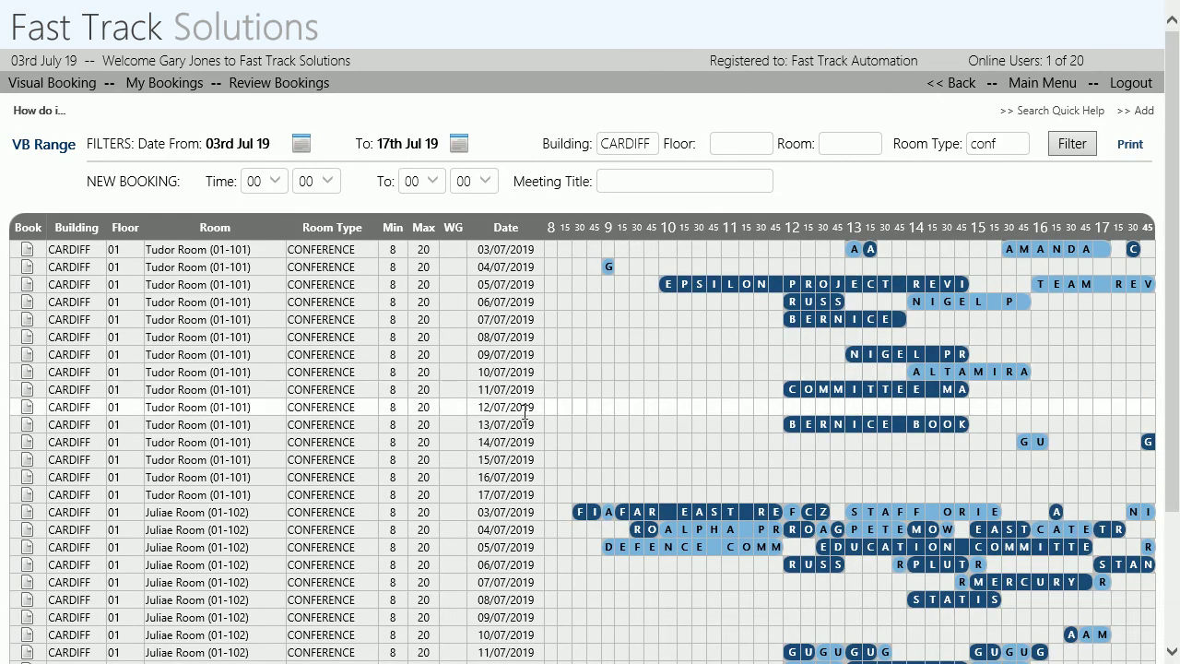
click(279, 184)
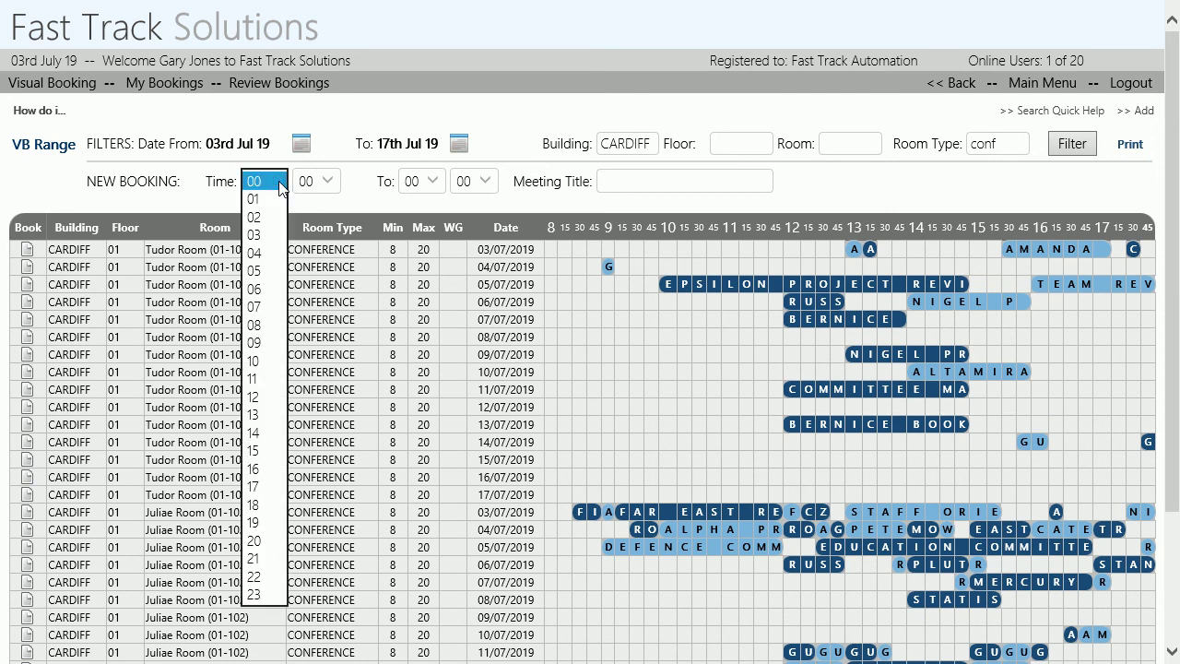
click(253, 432)
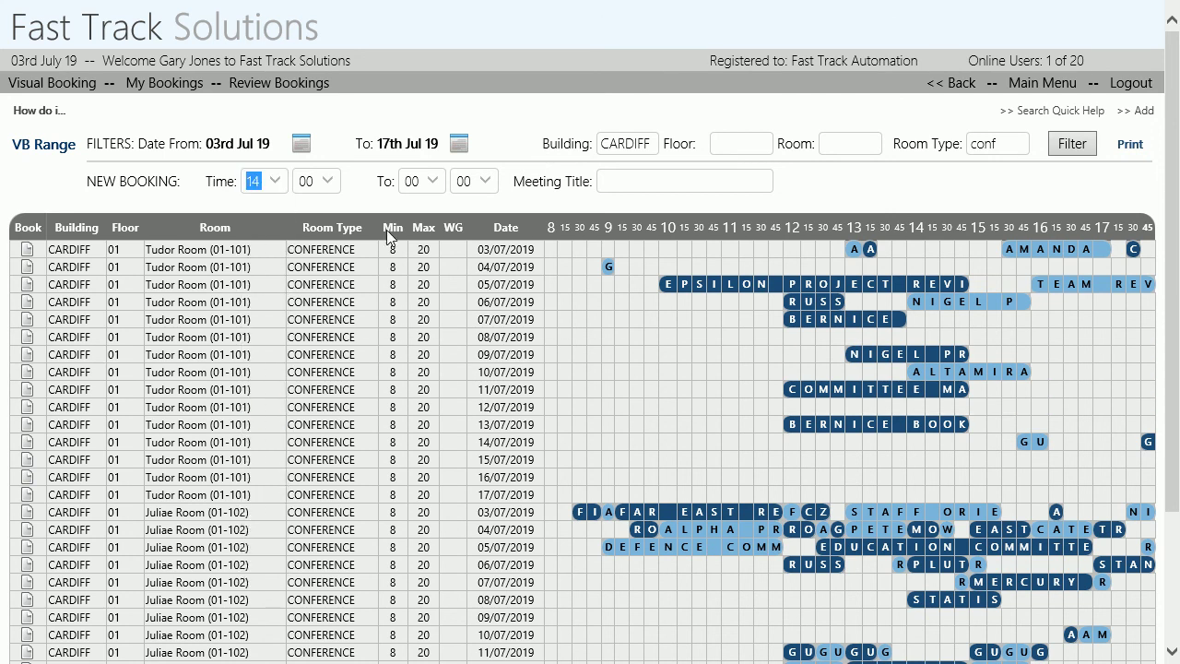
click(437, 187)
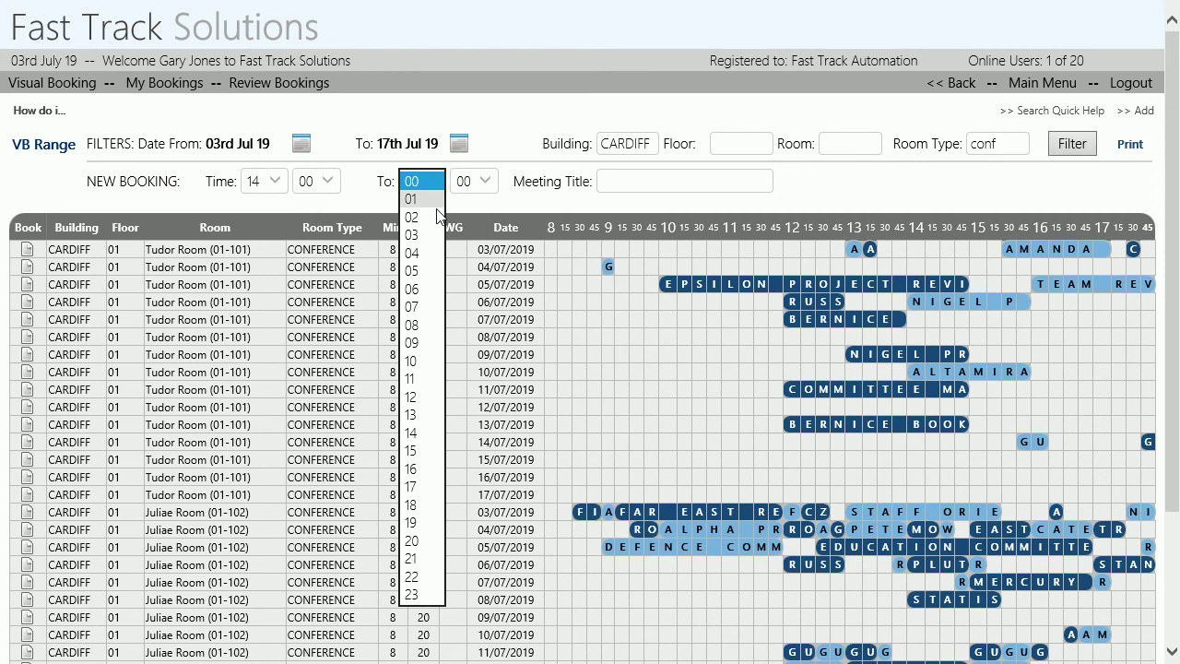
click(417, 453)
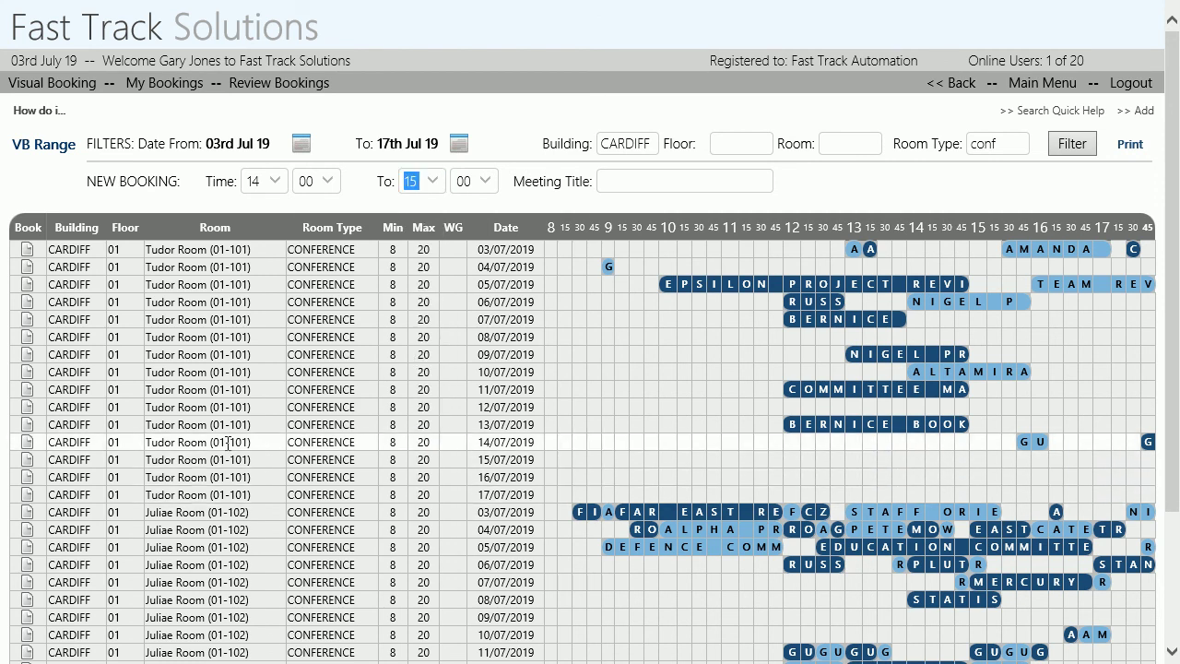
click(28, 446)
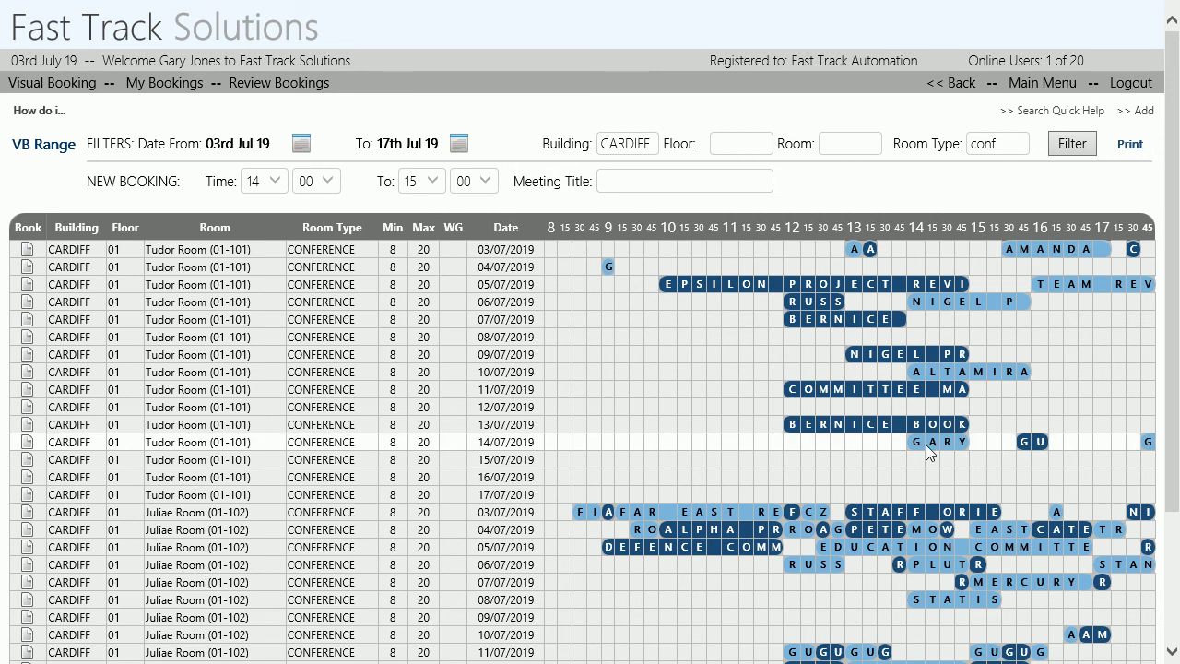
- Book the Tudor Room from 14:00 to 15:00 on 15/07/2019, 16/07/2019 and 17/07/2019, titling the last meeting Project Review
click(29, 459)
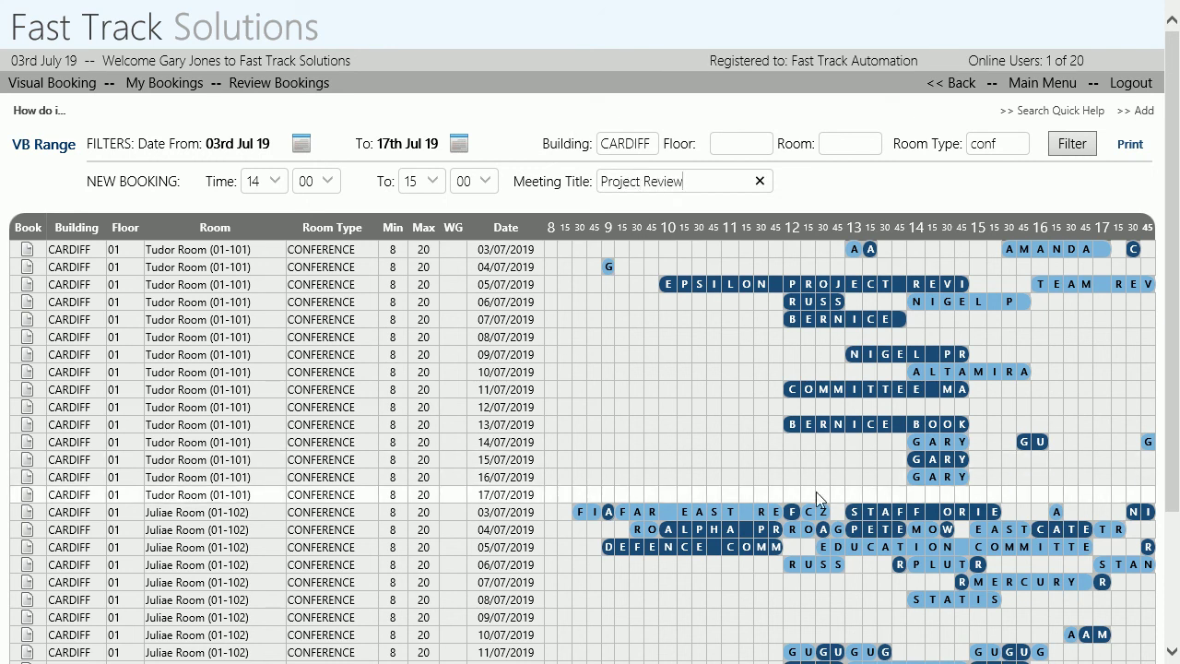
click(26, 504)
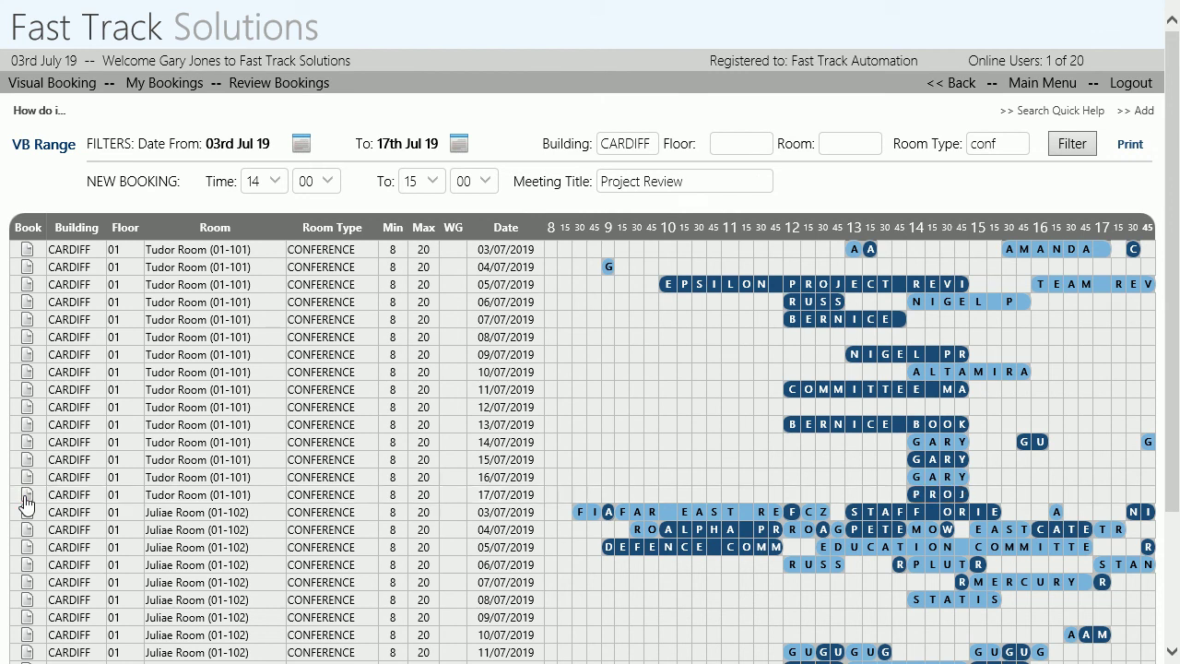
- Extend the Project Review booking on 17th Jul 19 to end at 16:00, save it, and return to the main menu
click(918, 499)
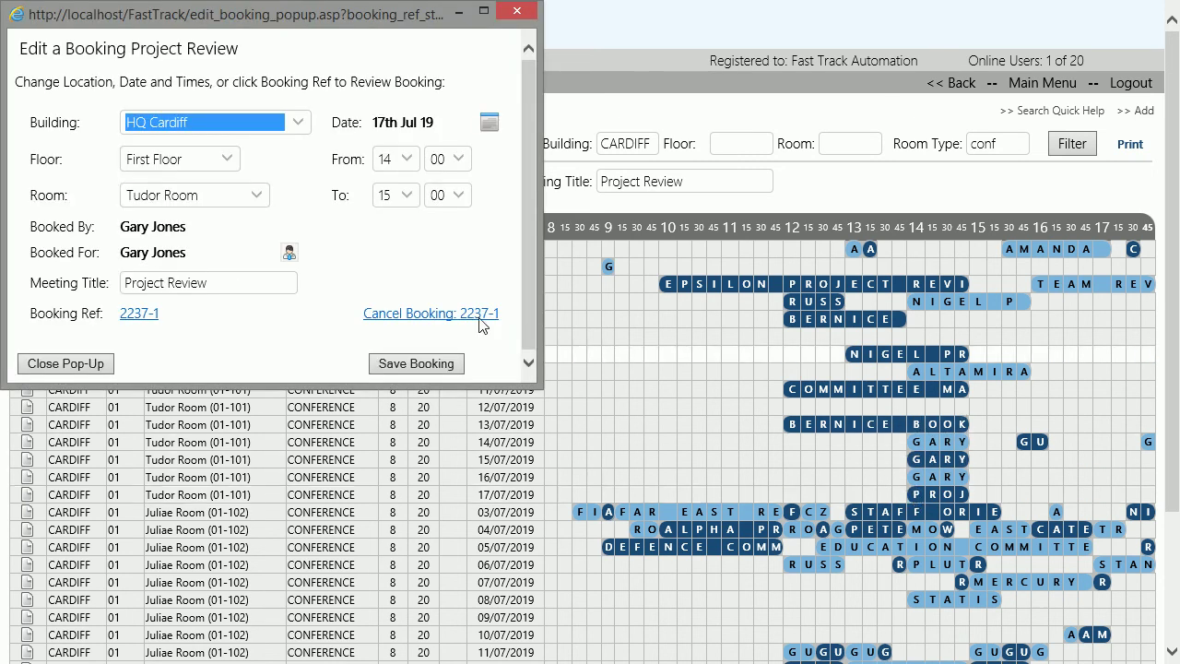
click(406, 196)
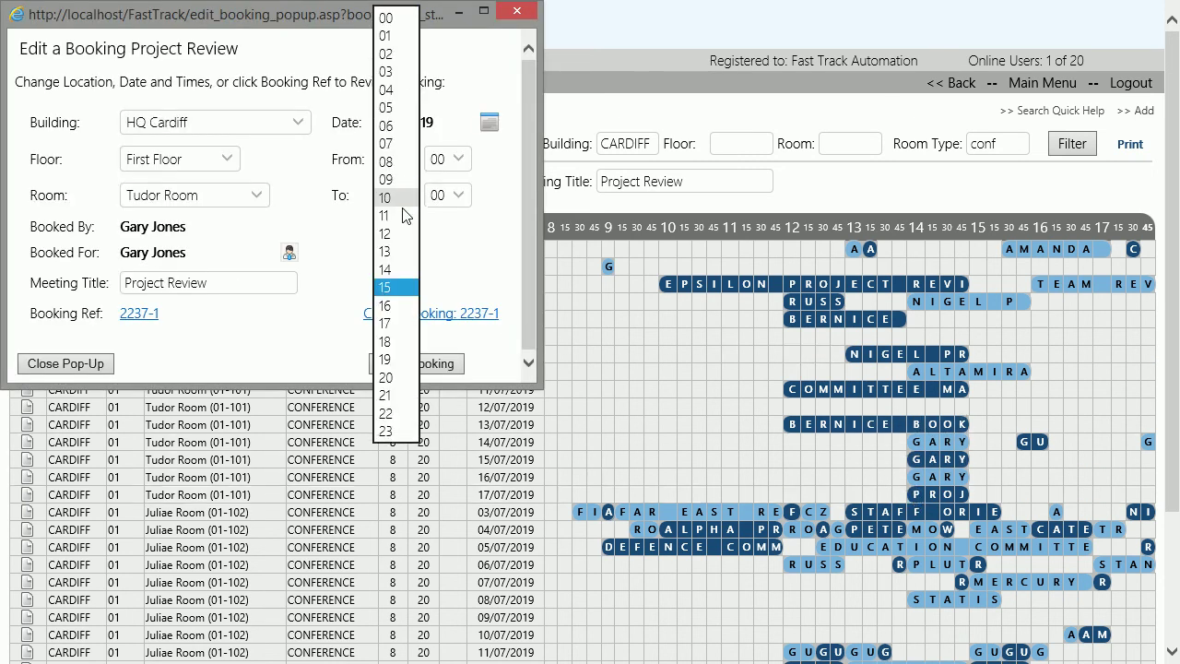
click(398, 306)
click(414, 365)
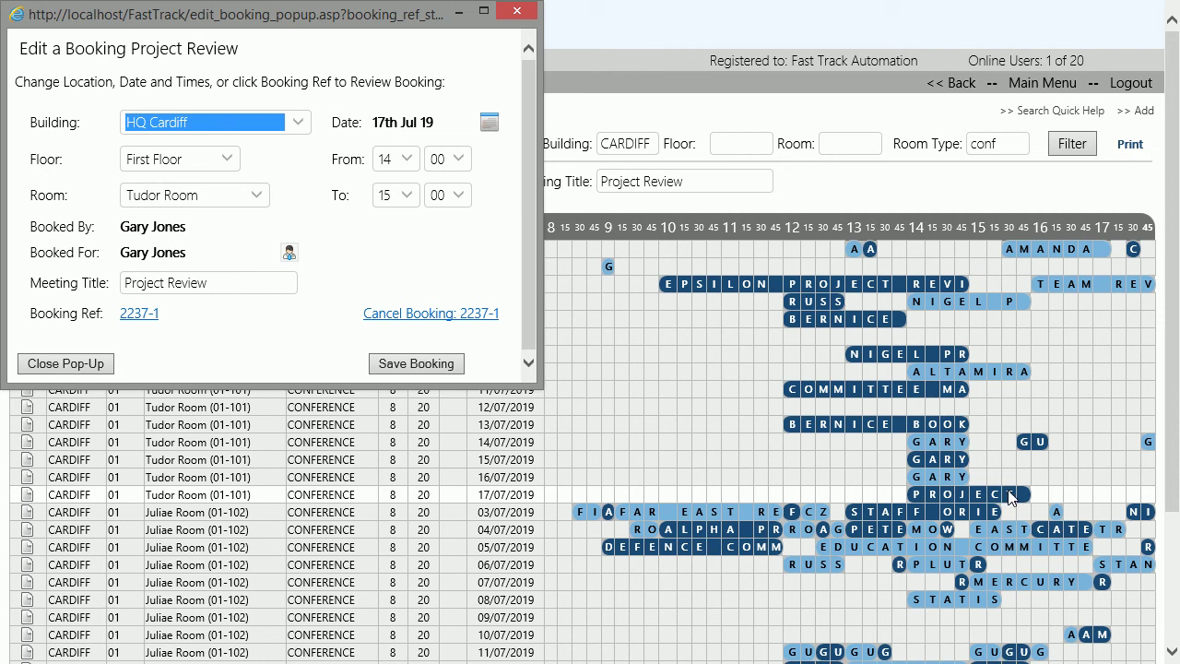
click(64, 365)
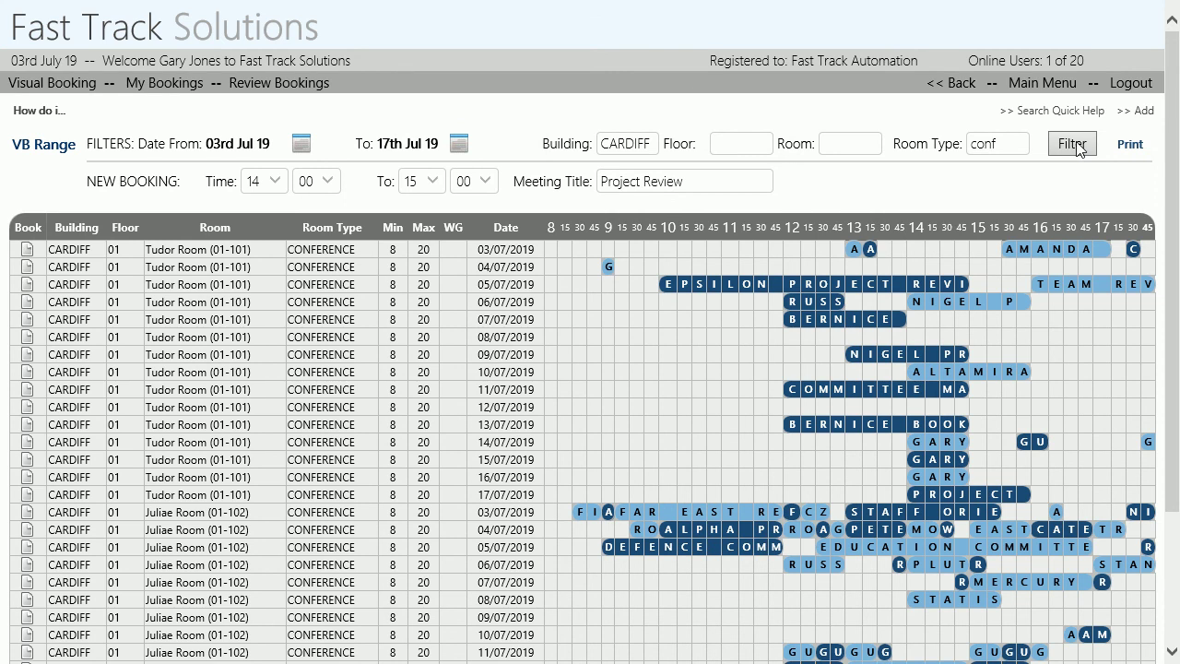
click(1043, 84)
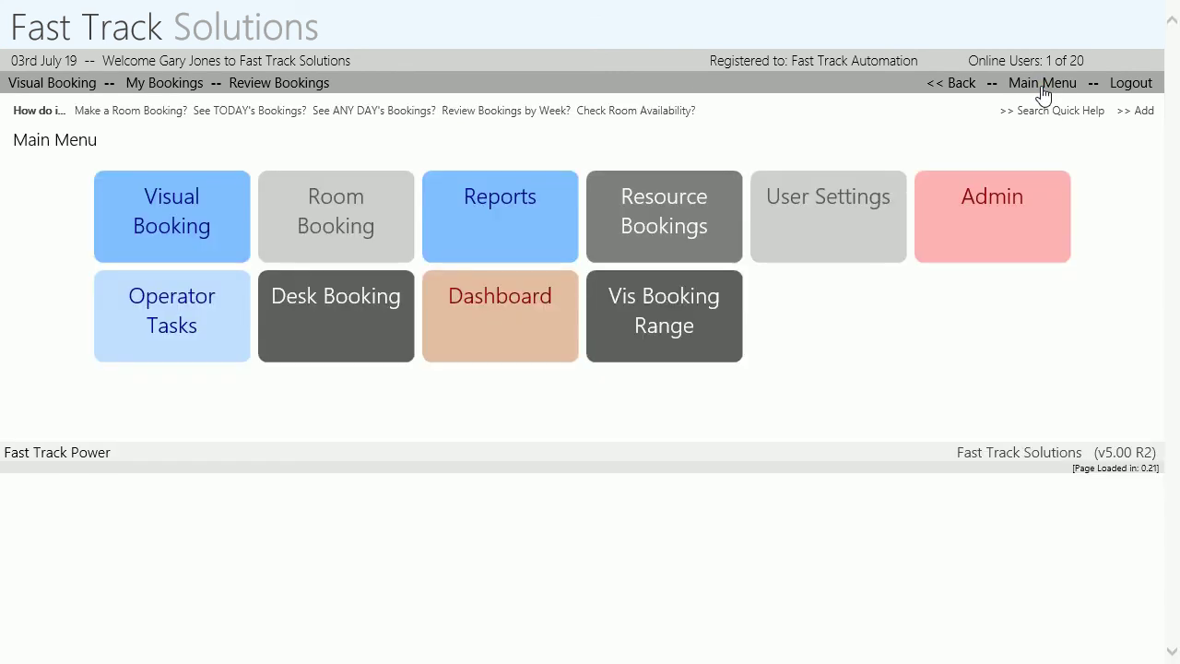